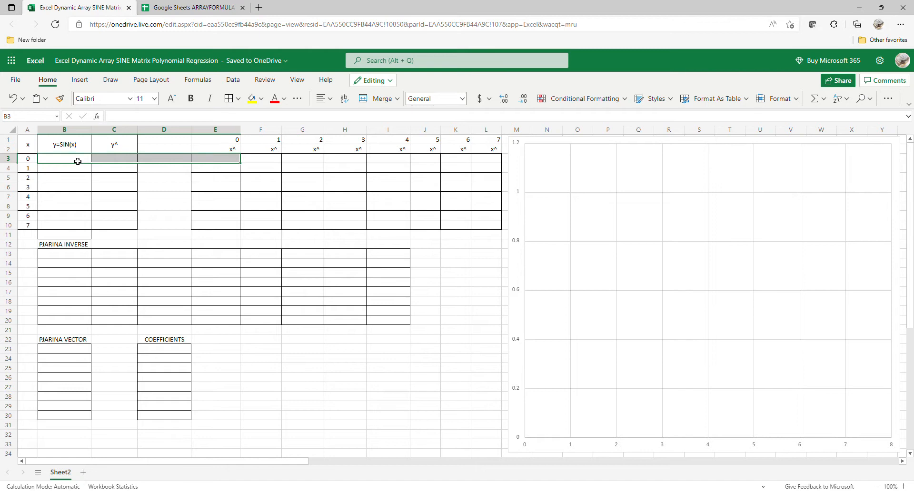
# Step: Enter =SIN(A3:A10) in B3 so sine values for x = 0 to 7 spill down the column
pyautogui.click(77, 161)
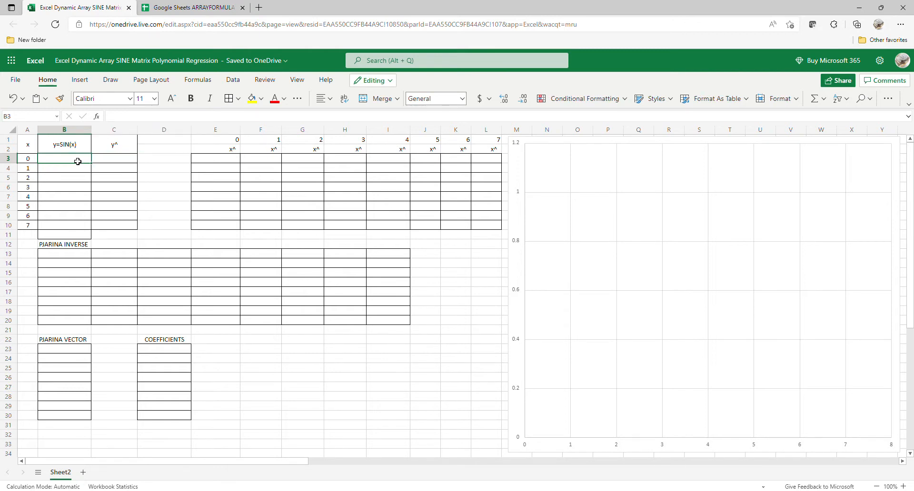
pyautogui.write('=S')
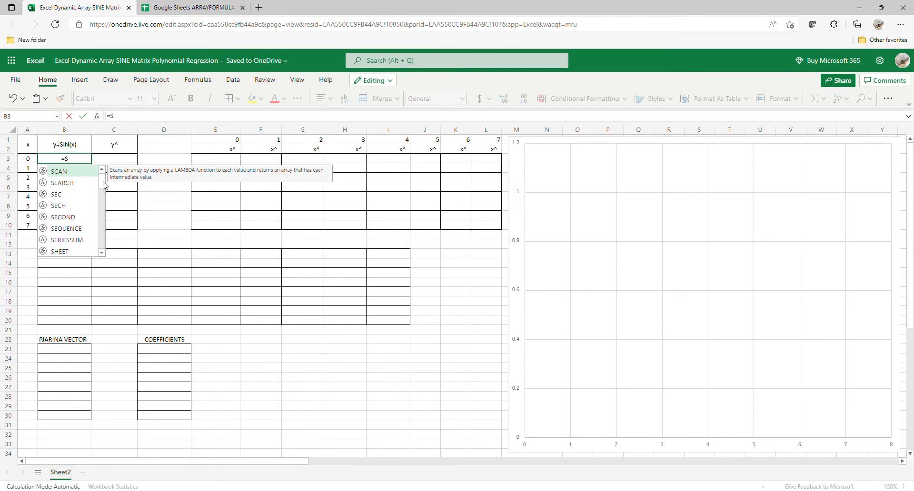
pyautogui.moveTo(105, 184)
pyautogui.mouseDown()
pyautogui.moveTo(105, 209)
pyautogui.moveTo(109, 199)
pyautogui.mouseUp()
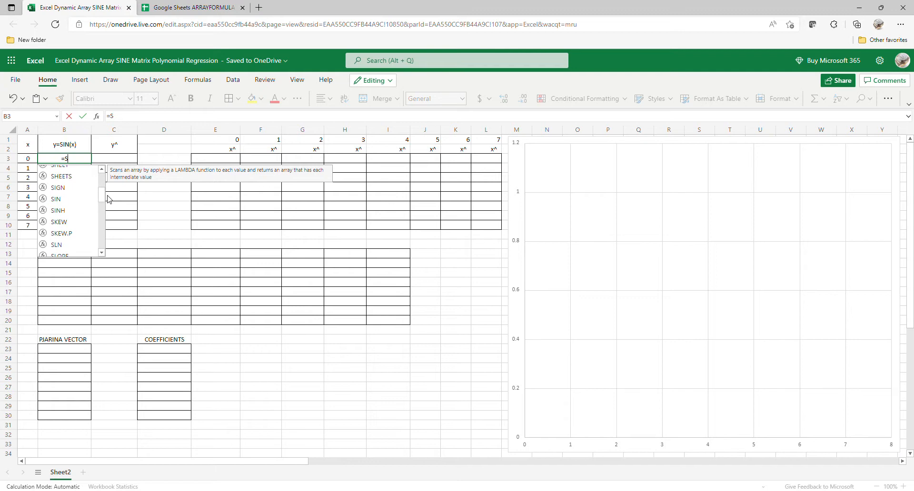
pyautogui.doubleClick(71, 200)
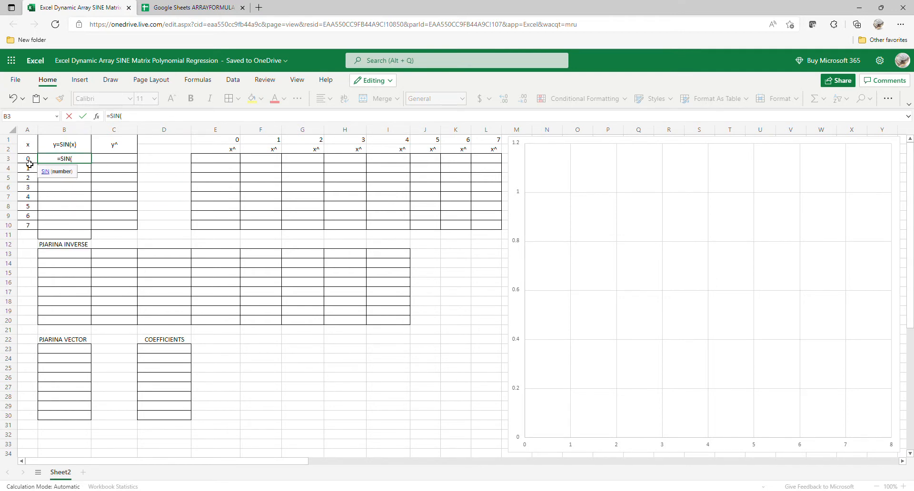
pyautogui.moveTo(28, 159); pyautogui.dragTo(4, 217)
pyautogui.press('Return')
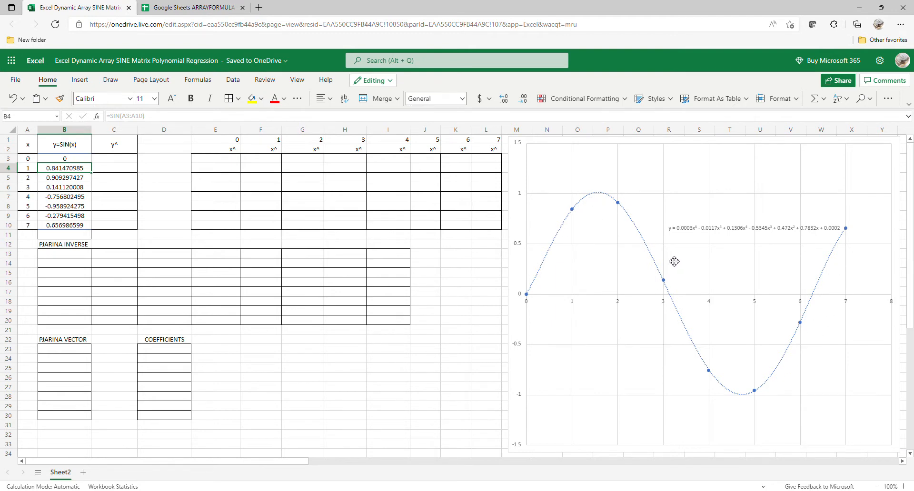
# Step: In the Google Sheets workbook, enter =ARRAYFORMULA(SIN(A3:A10)) in B3
pyautogui.click(180, 7)
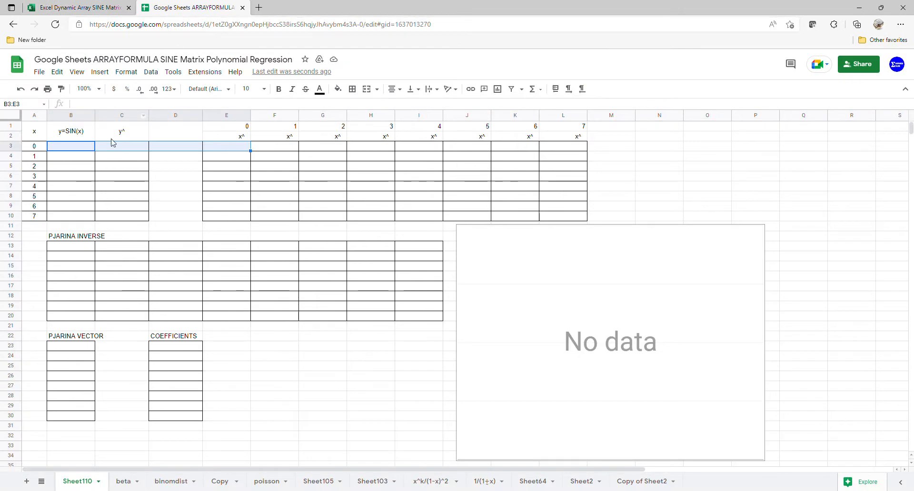
pyautogui.click(79, 148)
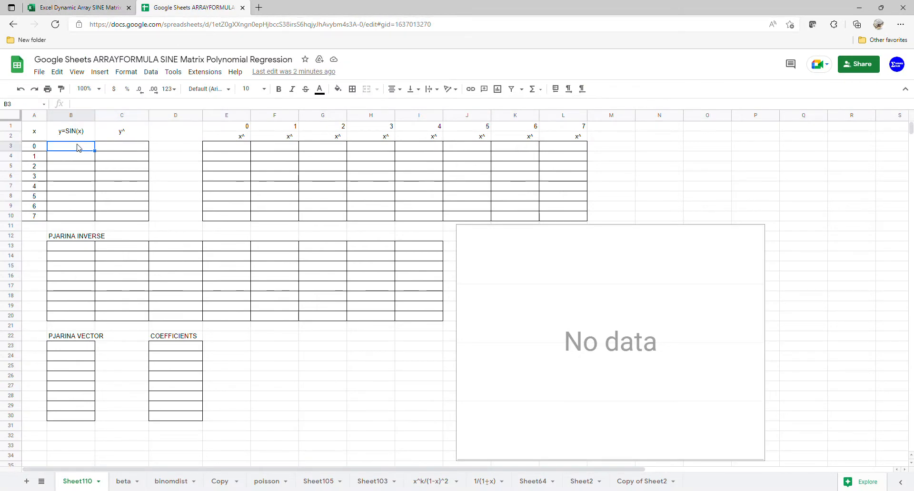
pyautogui.write('=ARR')
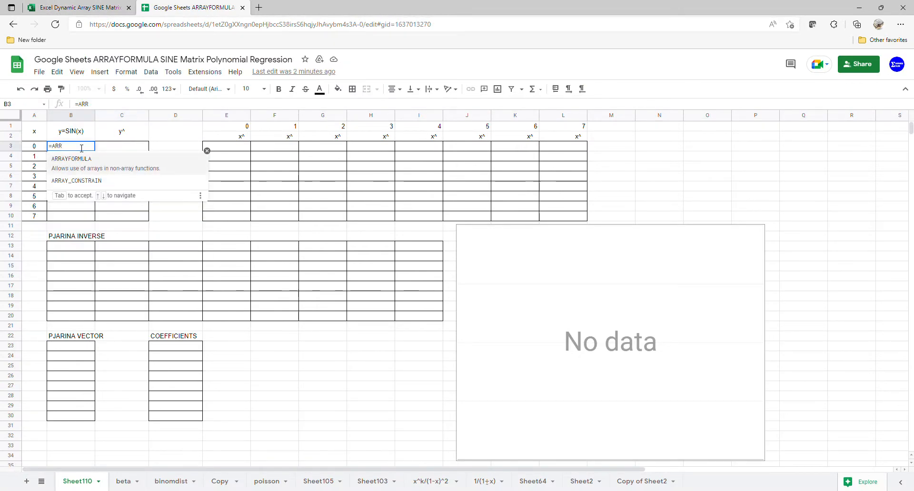
pyautogui.press('Tab')
pyautogui.write('S')
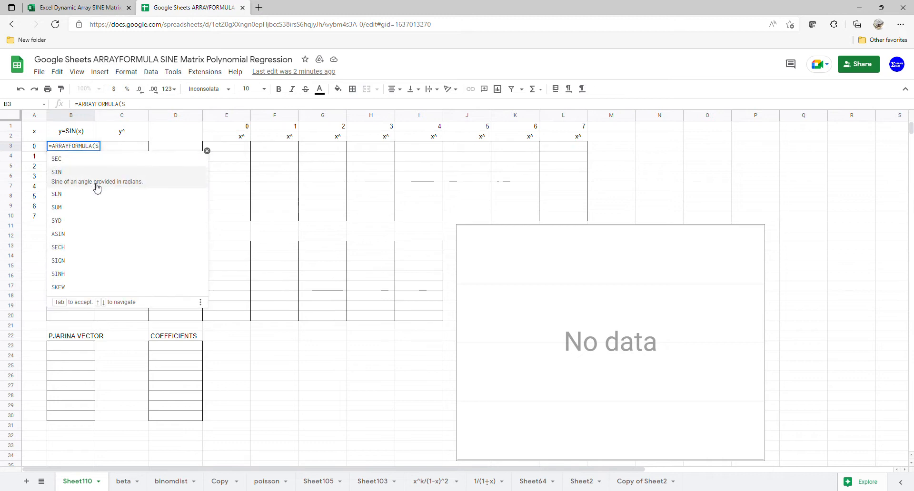
pyautogui.click(96, 185)
pyautogui.click(31, 146)
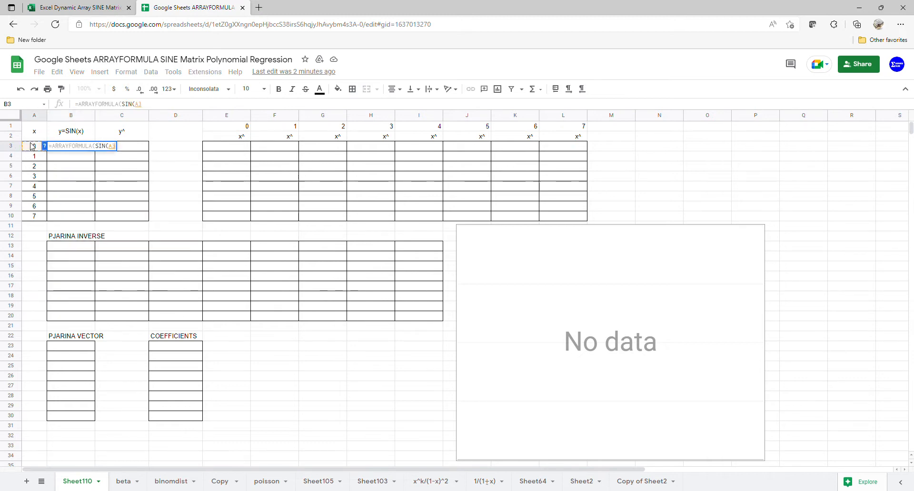
pyautogui.moveTo(31, 147); pyautogui.dragTo(32, 218)
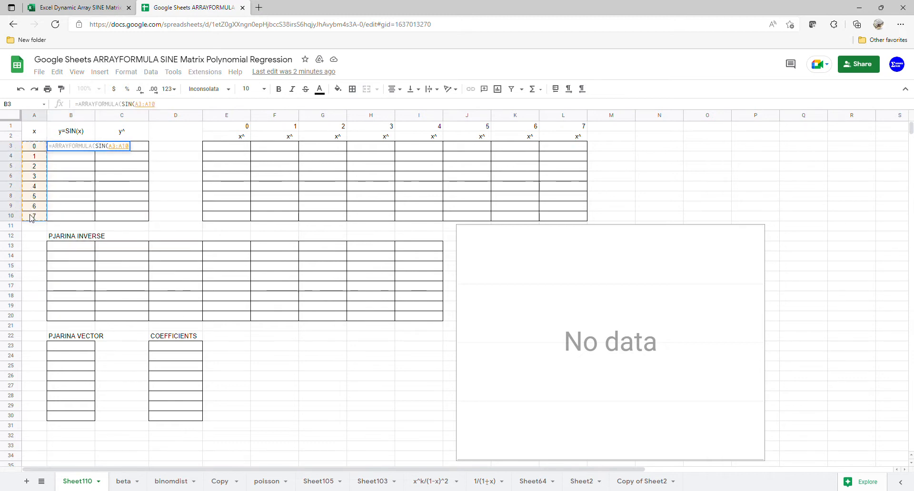
pyautogui.press('Return')
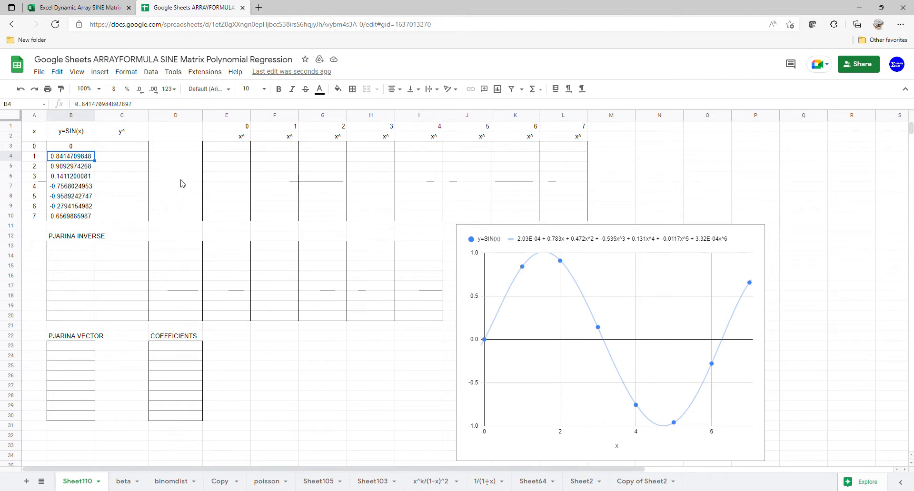
# Step: Back in Excel, enter =A3:A10^E1# in E3 to spill x powers 0–7 into E3:L10
pyautogui.click(73, 7)
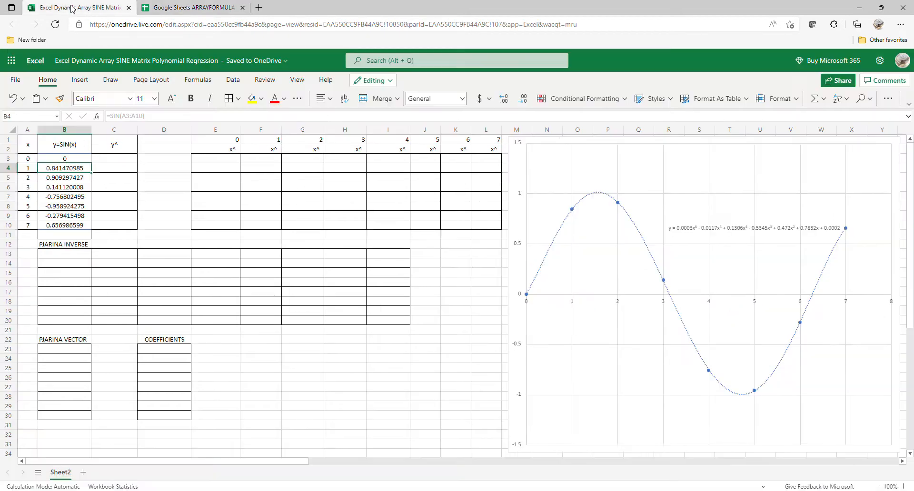
pyautogui.click(214, 163)
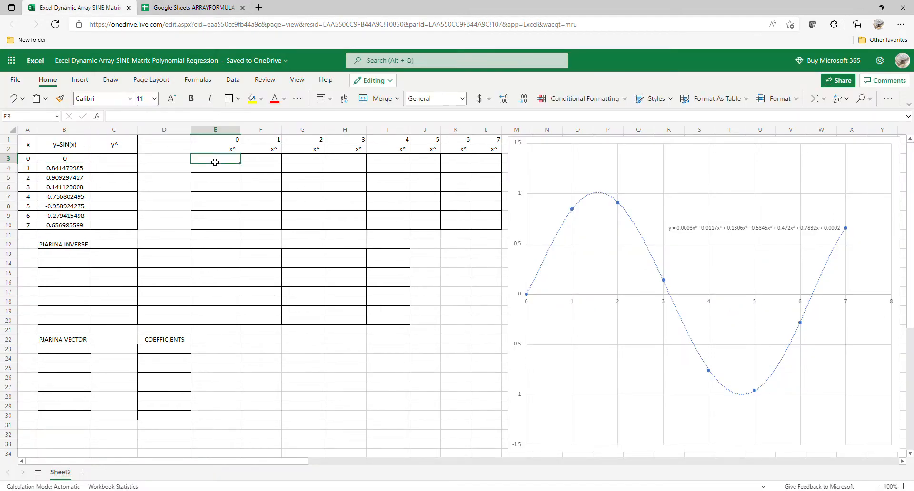
pyautogui.write('=')
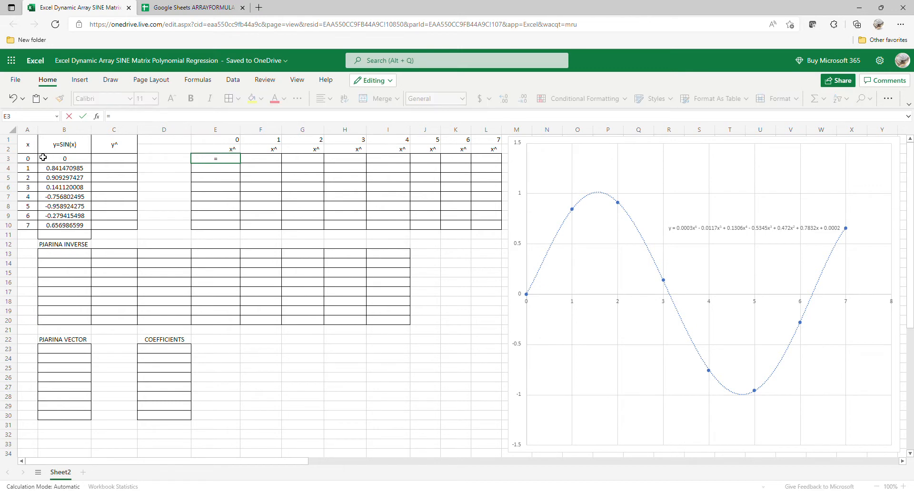
pyautogui.moveTo(33, 162); pyautogui.dragTo(25, 230)
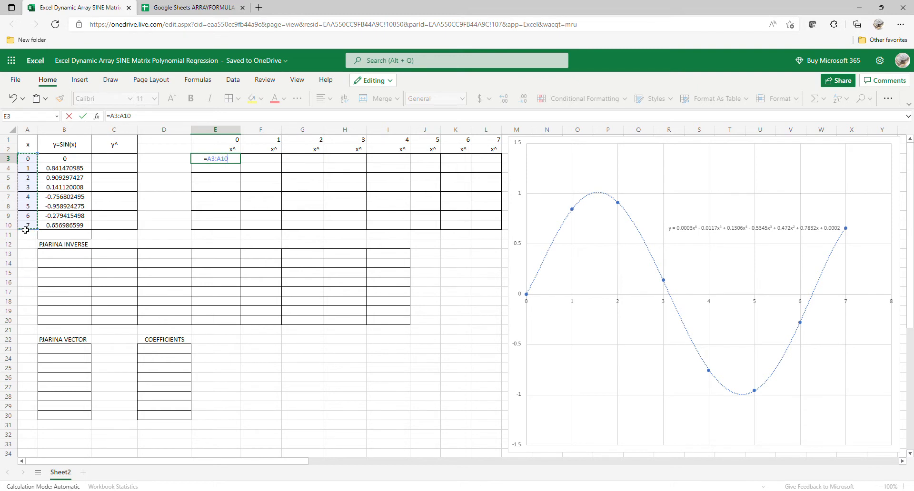
pyautogui.write('^')
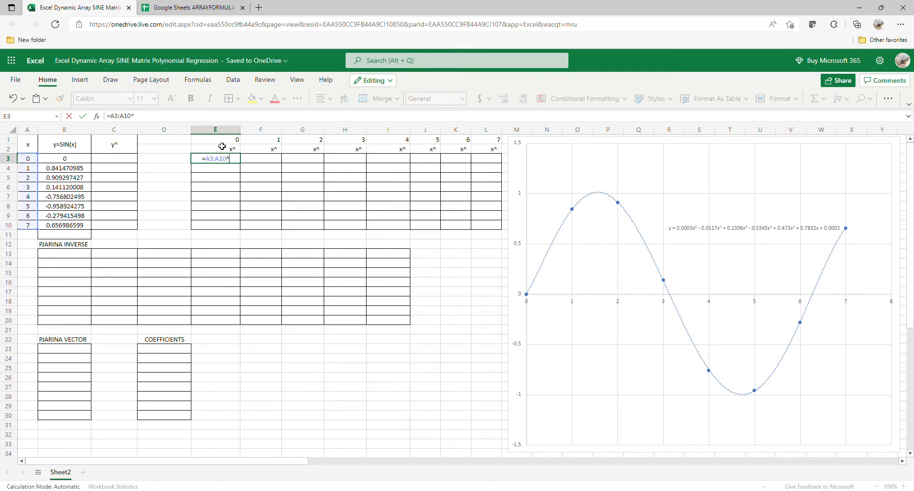
pyautogui.moveTo(222, 146); pyautogui.dragTo(489, 146)
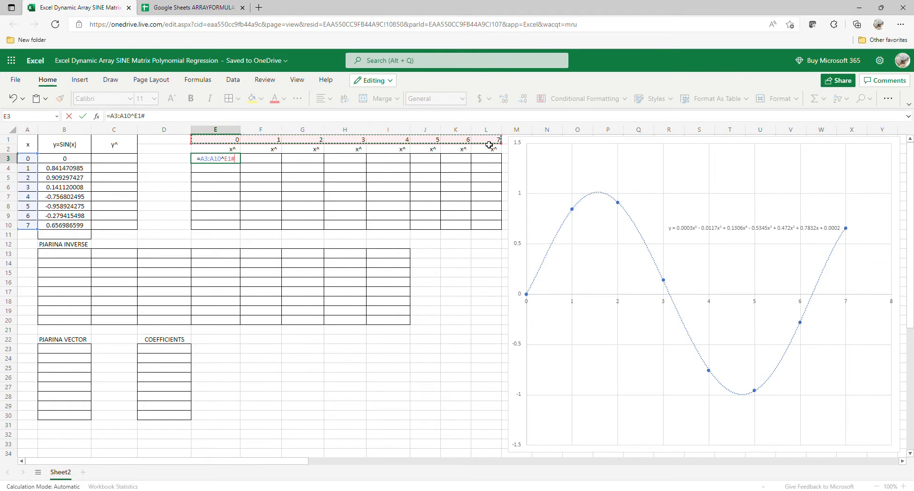
pyautogui.press('Return')
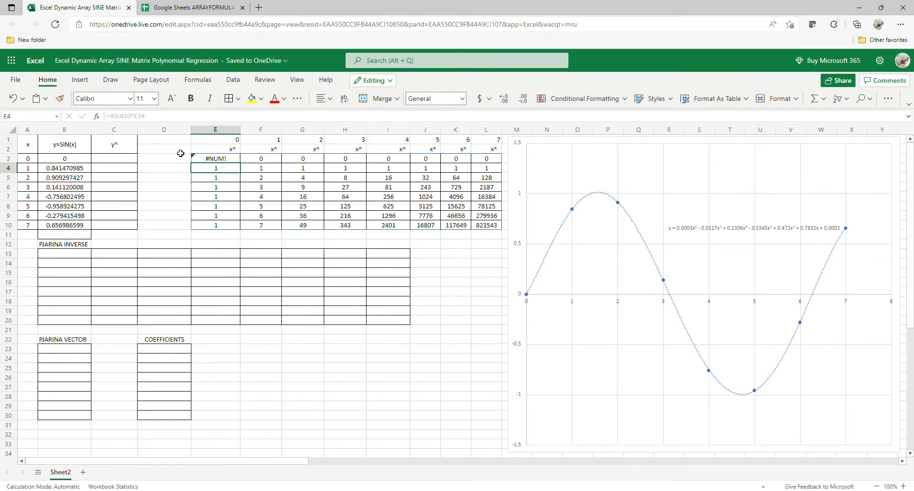
pyautogui.click(221, 161)
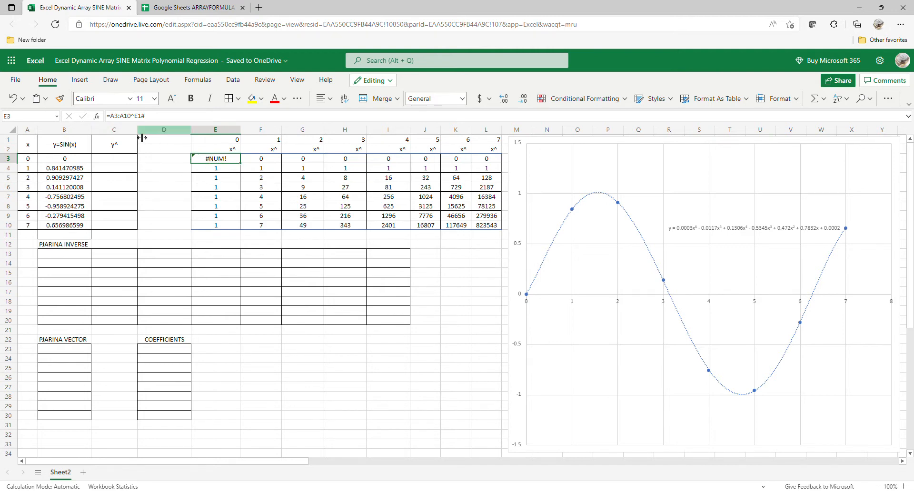
# Step: Change E3's formula to =IF(E1#=0,1,A3:A10^E1#) so E3 shows 1 instead of #NUM!
pyautogui.click(115, 118)
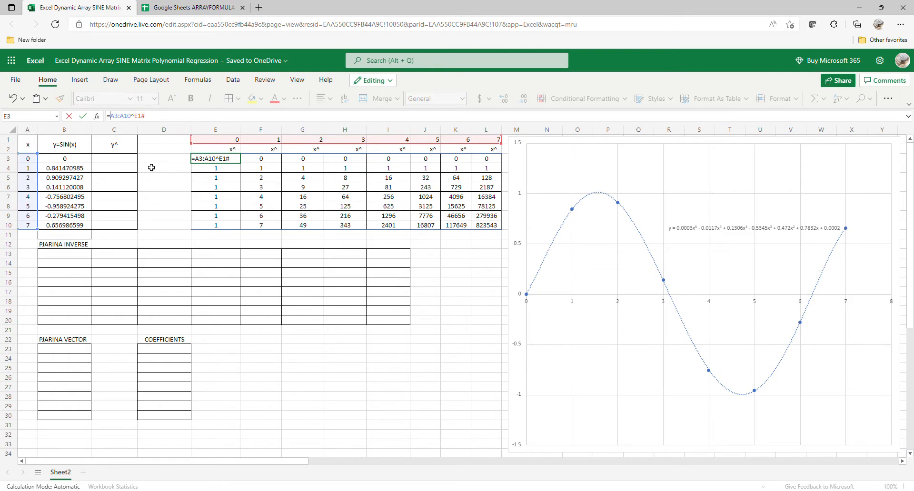
pyautogui.write('(')
pyautogui.write('IF')
pyautogui.press('Right')
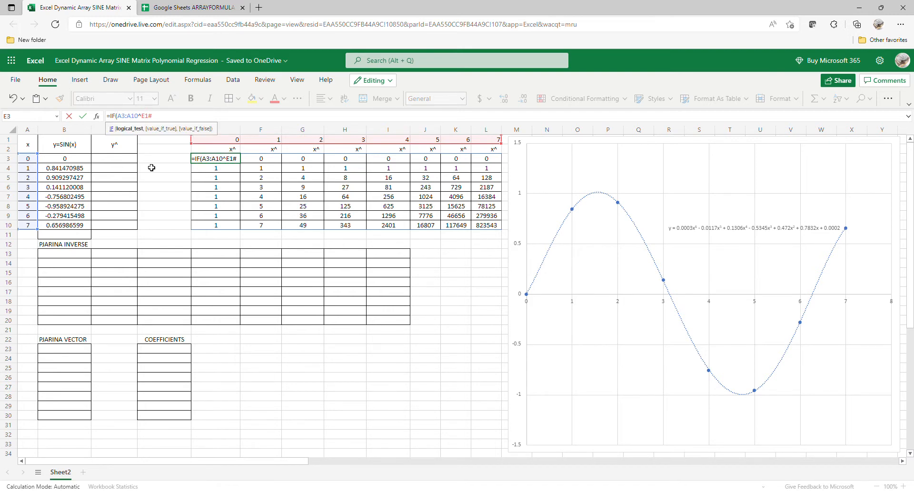
pyautogui.moveTo(231, 142); pyautogui.dragTo(482, 149)
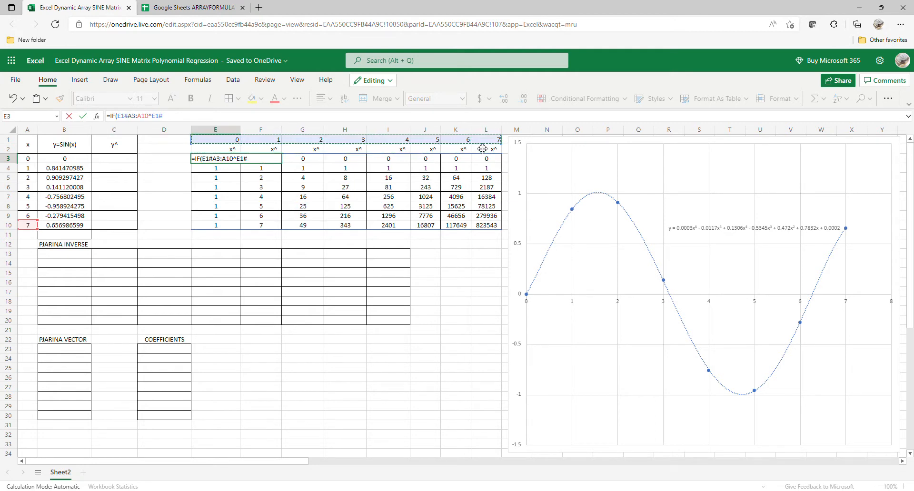
pyautogui.write('=')
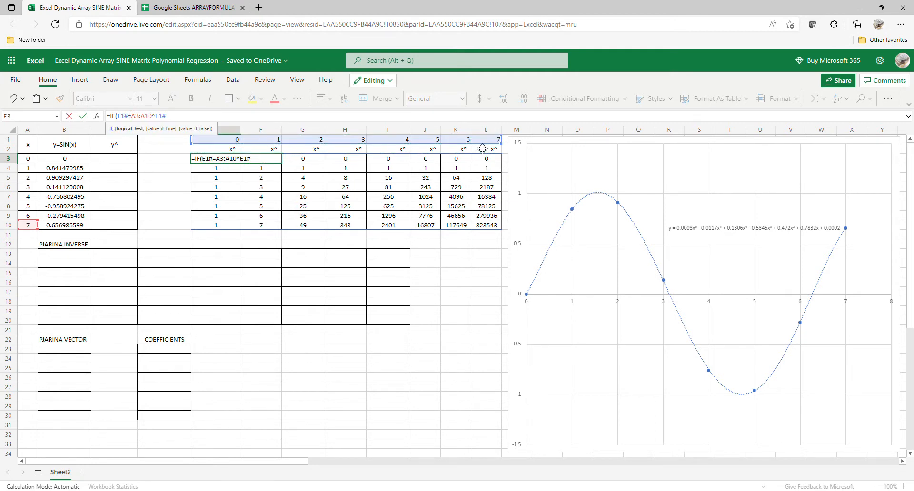
pyautogui.write('0')
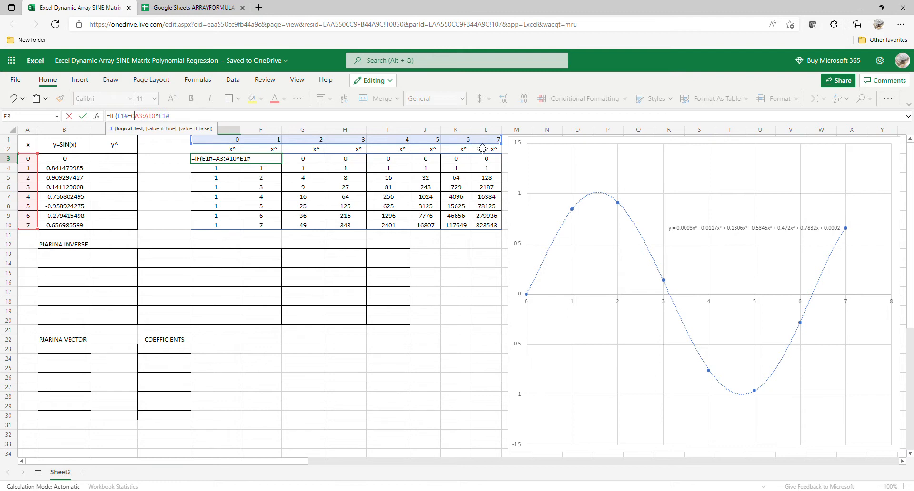
pyautogui.write(',1,')
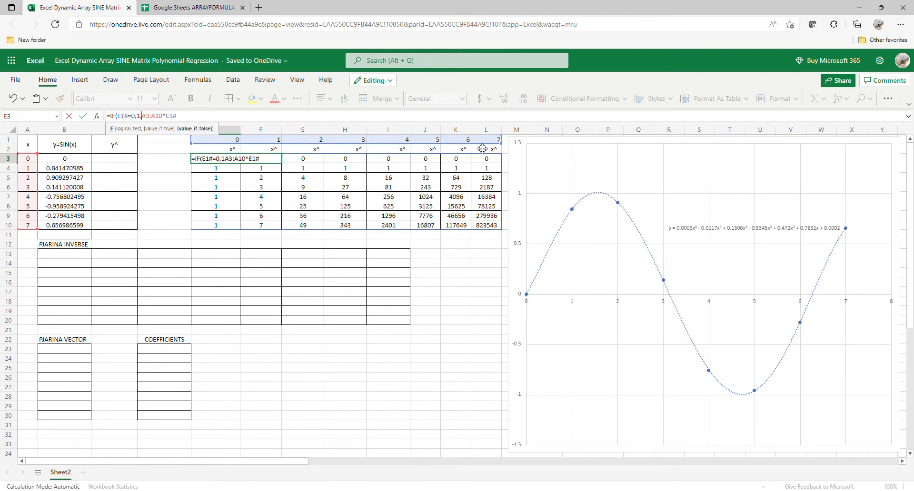
pyautogui.press('Return')
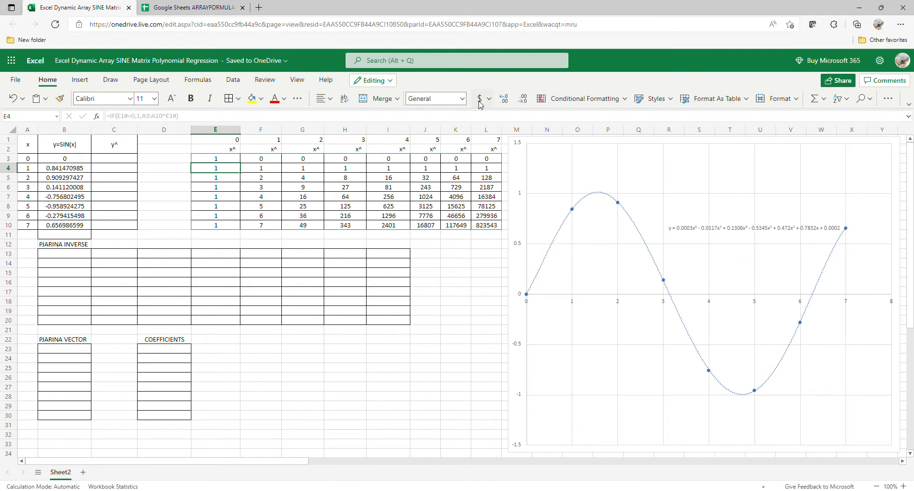
# Step: In Google Sheets, enter =ARRAYFORMULA(A3:A10^E1:L1) in E3 to fill the x^ matrix
pyautogui.click(183, 10)
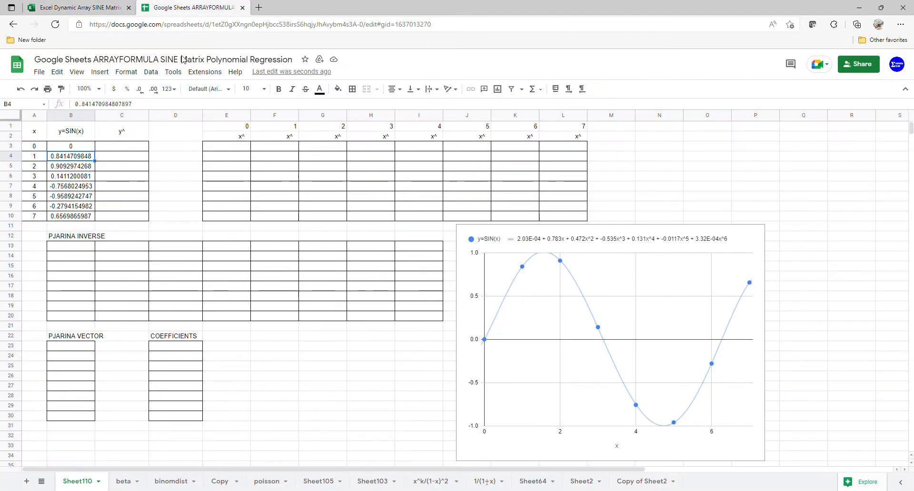
pyautogui.click(226, 148)
pyautogui.write('=ar')
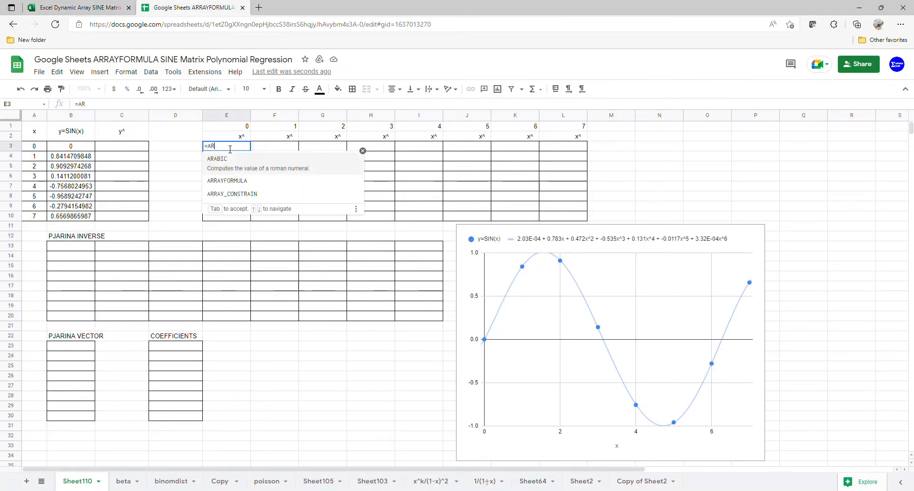
pyautogui.press('Tab')
pyautogui.write('ar')
pyautogui.press('Tab')
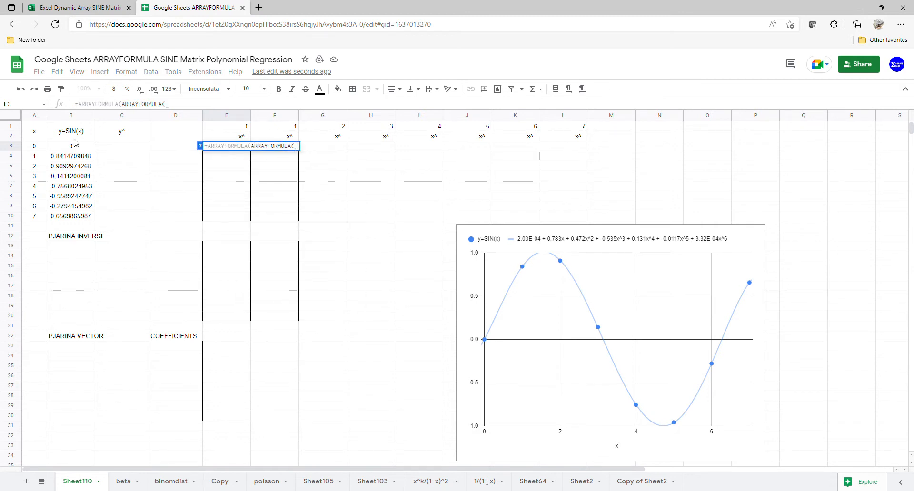
pyautogui.click(46, 151)
pyautogui.moveTo(47, 152); pyautogui.dragTo(45, 222)
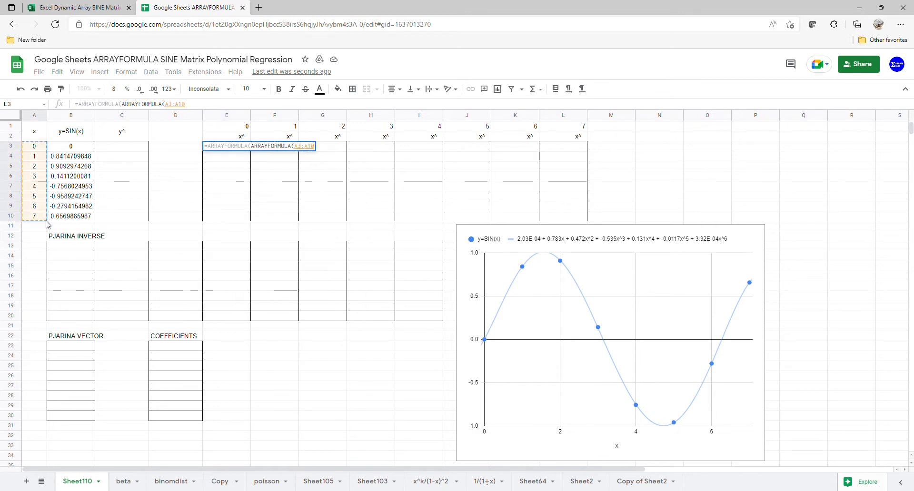
pyautogui.write('^')
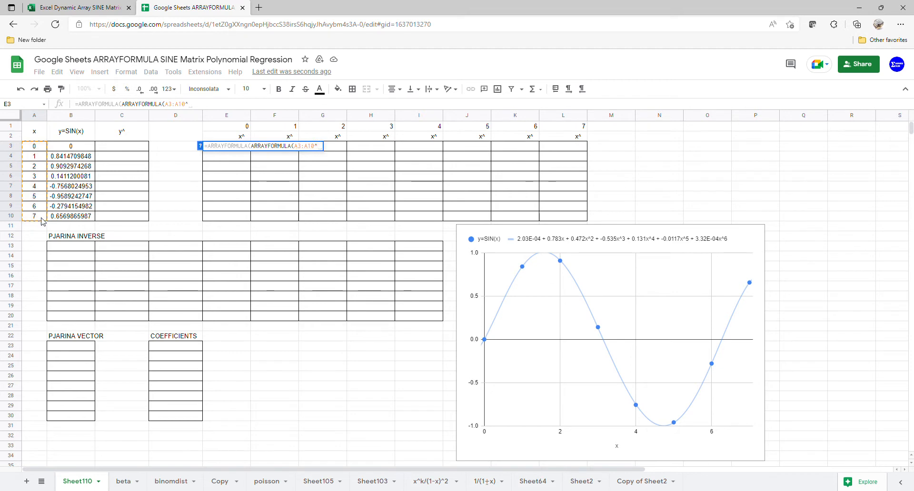
pyautogui.moveTo(222, 132); pyautogui.dragTo(546, 130)
pyautogui.press('Return')
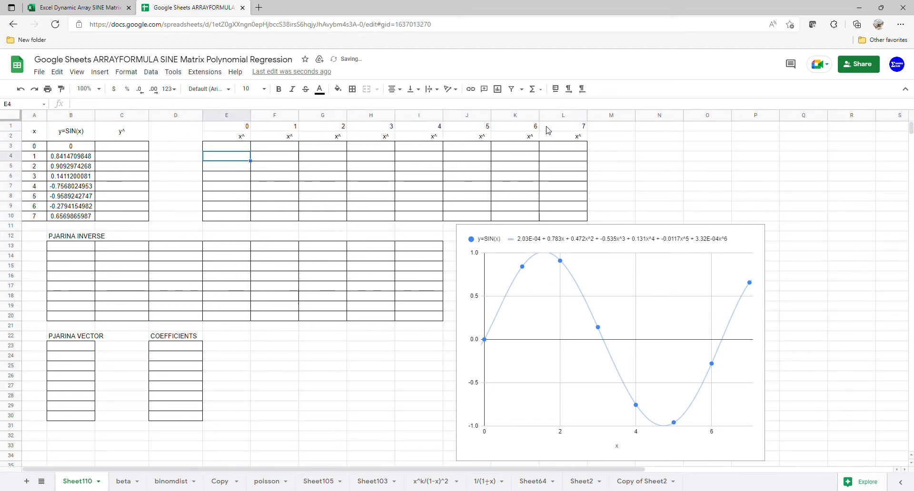
pyautogui.click(243, 147)
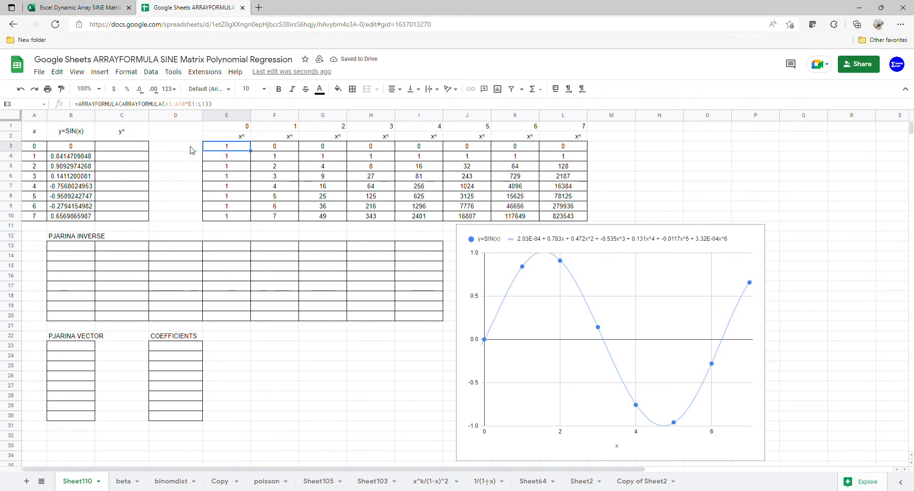
# Step: In Excel, enter =TRANSPOSE(E3#) in B13 to spill the transposed power matrix into B13:I20
pyautogui.click(62, 7)
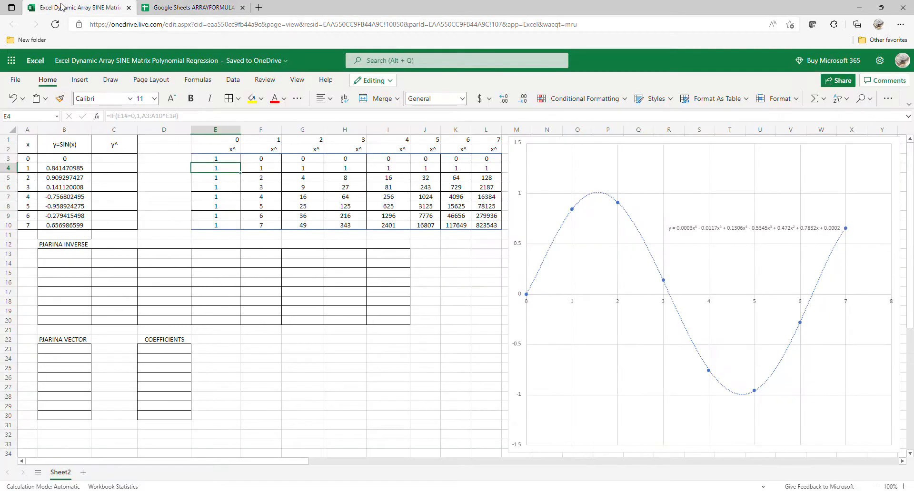
pyautogui.click(57, 256)
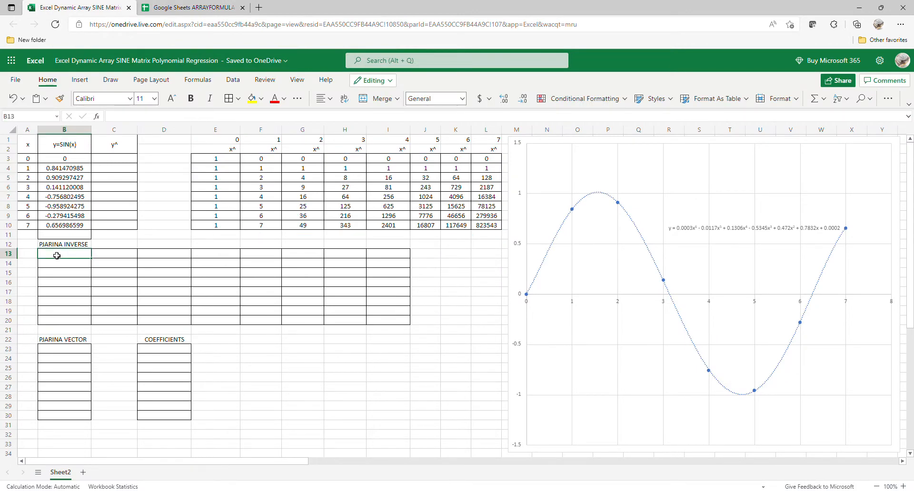
pyautogui.write('=')
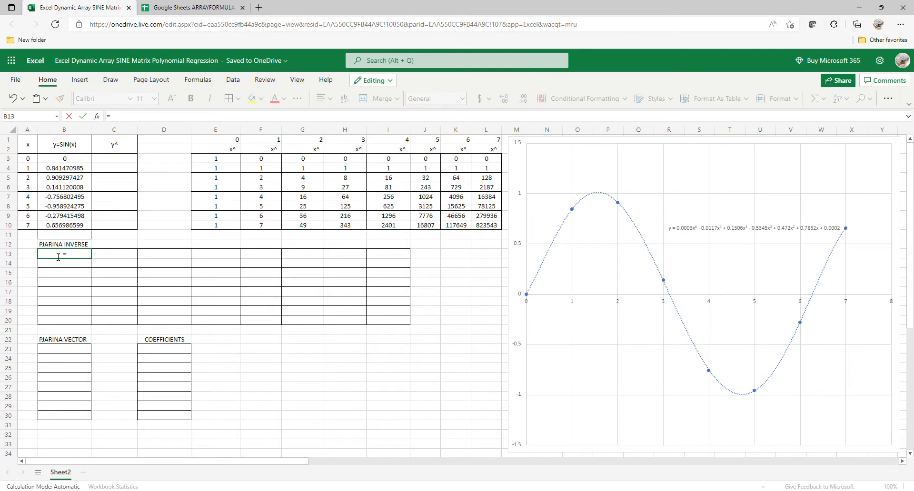
pyautogui.write('tRA')
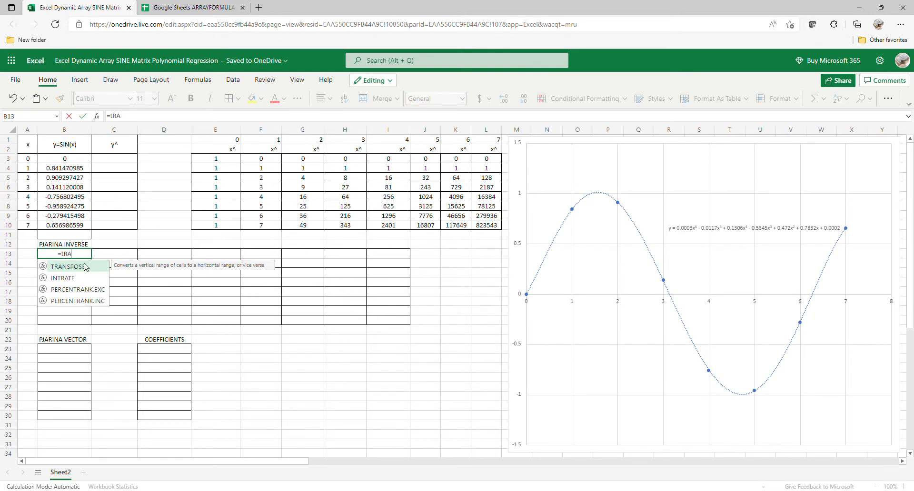
pyautogui.click(82, 270)
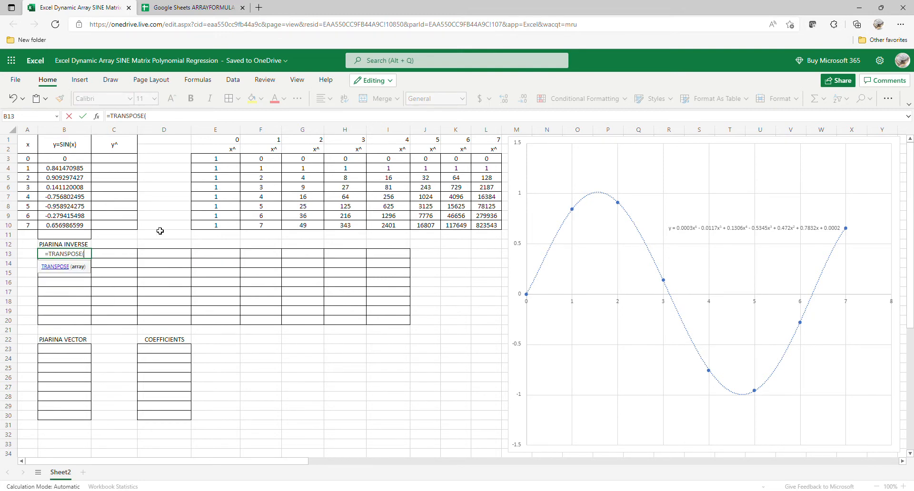
pyautogui.moveTo(236, 162); pyautogui.dragTo(479, 227)
pyautogui.write(')')
pyautogui.press('Return')
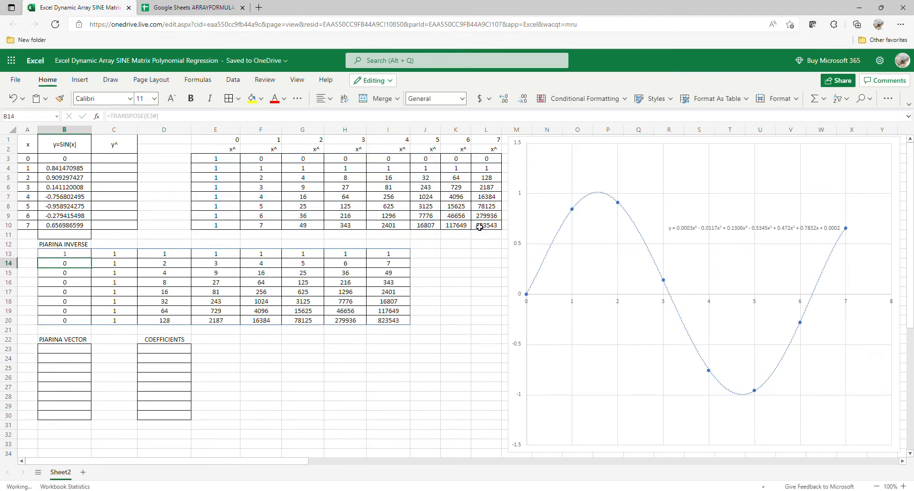
pyautogui.click(192, 9)
# Step: Enter =TRANSPOSE(E3:L10) in Google Sheets' B13 under PJARINA INVERSE
pyautogui.click(76, 246)
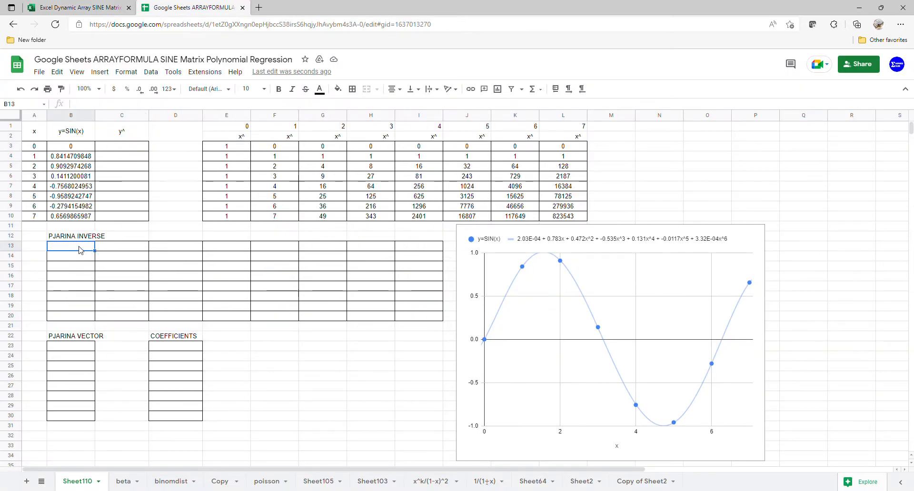
pyautogui.write('=TRA')
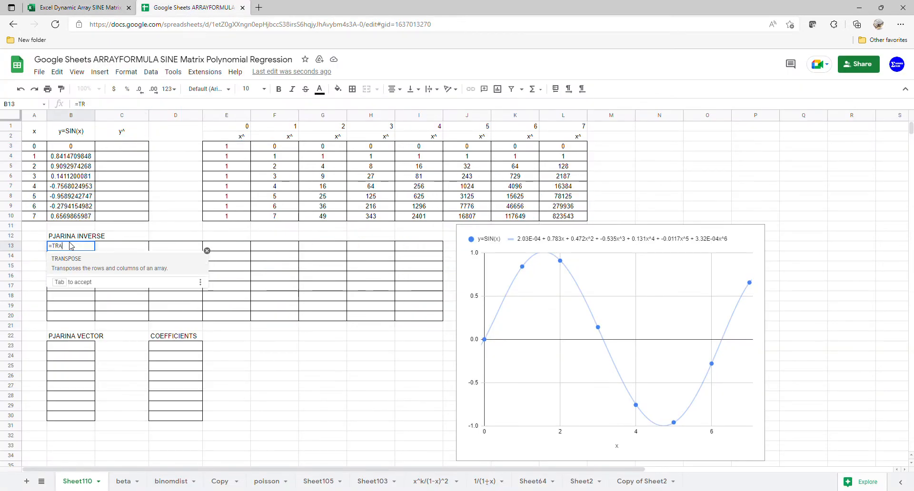
pyautogui.press('Tab')
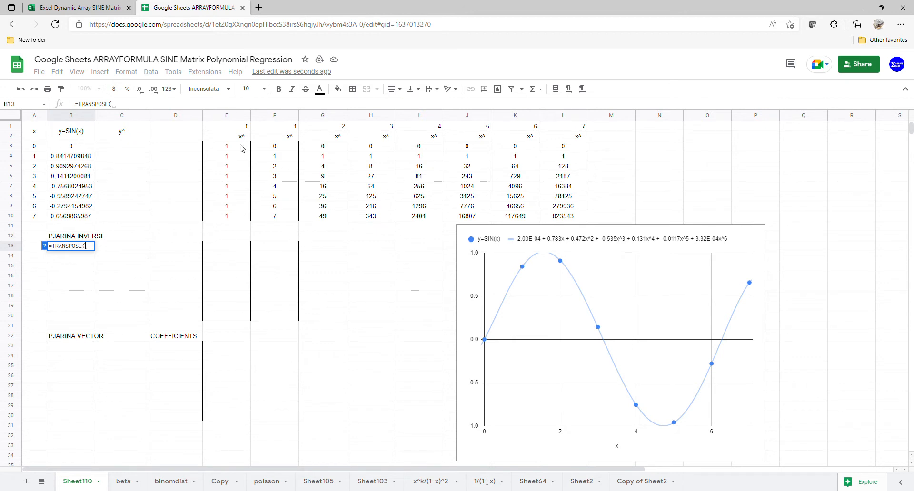
pyautogui.moveTo(241, 147); pyautogui.dragTo(548, 217)
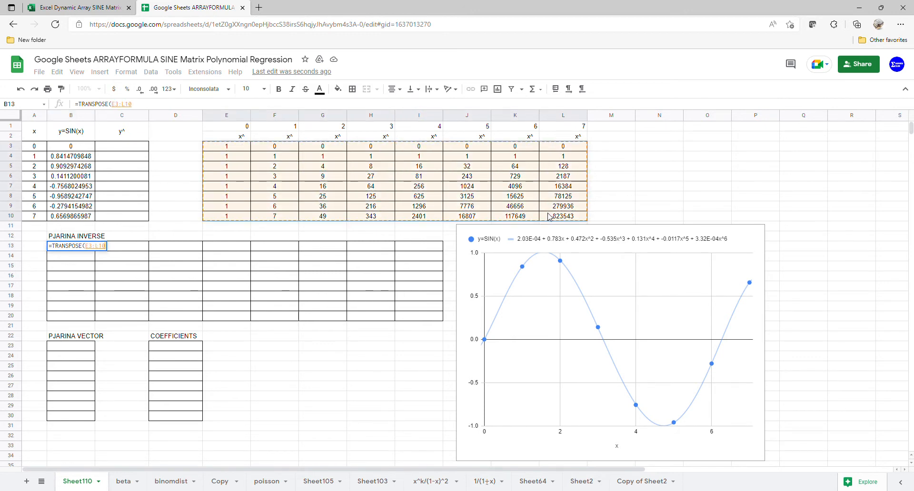
pyautogui.press('Return')
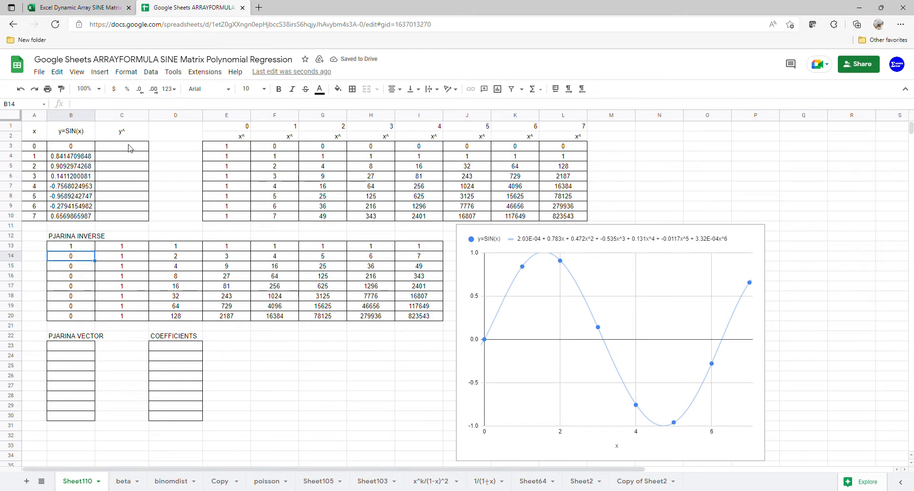
# Step: In Excel, wrap B13's TRANSPOSE in MMULT with E3# as the second matrix
pyautogui.click(105, 9)
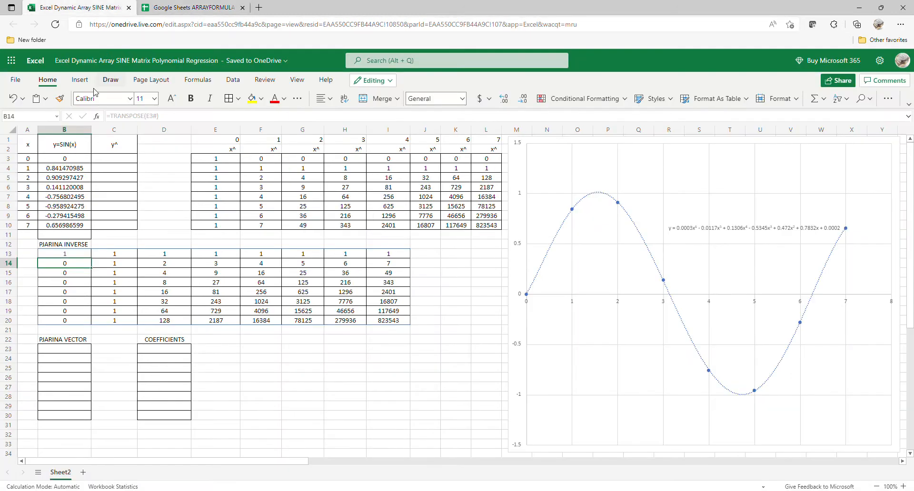
pyautogui.click(77, 258)
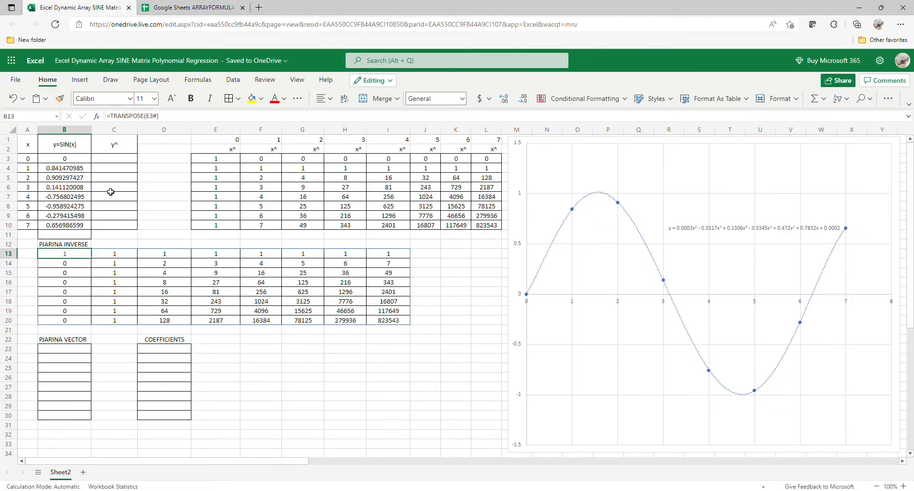
pyautogui.click(116, 120)
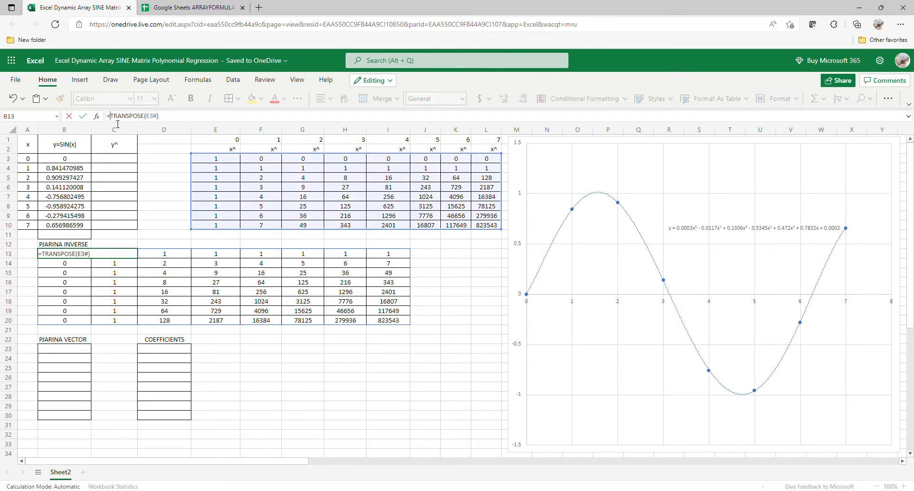
pyautogui.write('(')
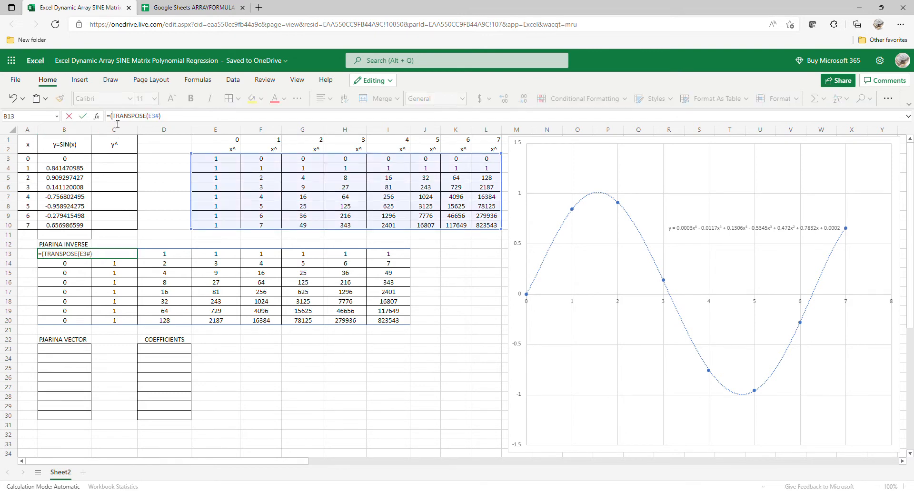
pyautogui.write('MMULT')
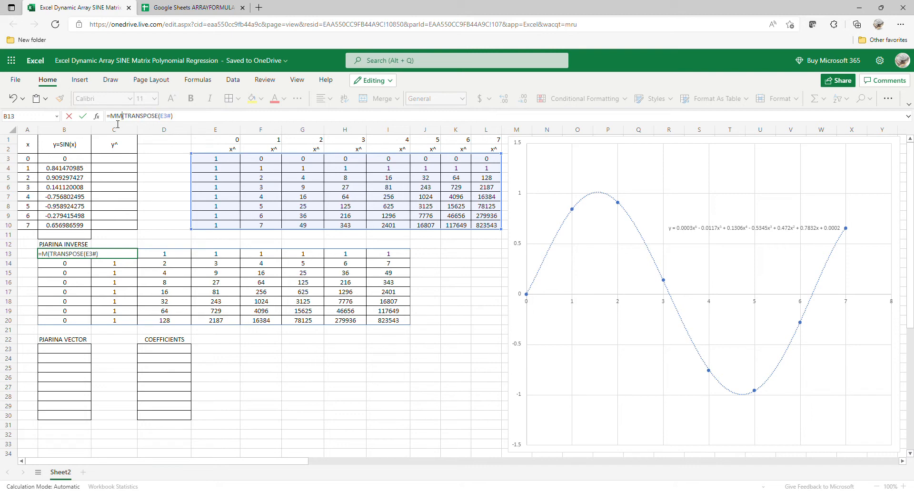
pyautogui.click(195, 117)
pyautogui.write(',')
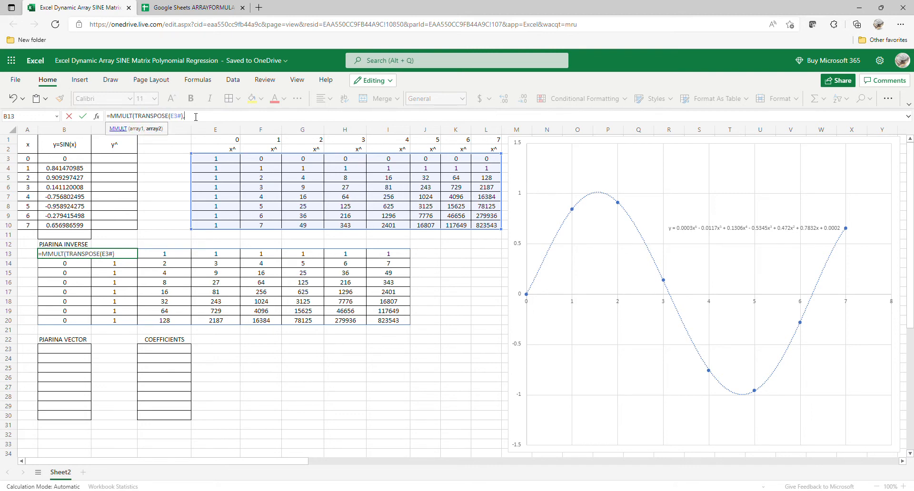
pyautogui.moveTo(209, 162); pyautogui.dragTo(494, 228)
pyautogui.press('Return')
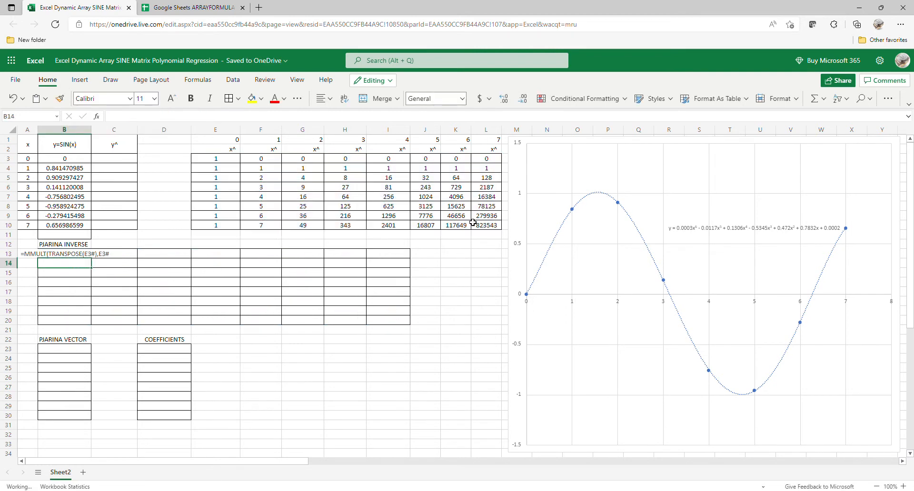
# Step: Add the closing parenthesis and remove the leading apostrophe so =MMULT(TRANSPOSE(E3#),E3#) calculates
pyautogui.click(68, 257)
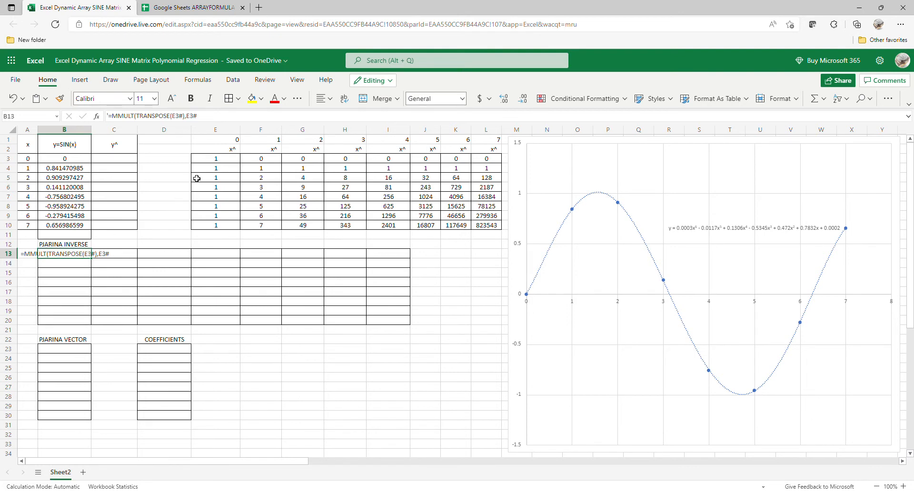
pyautogui.click(212, 120)
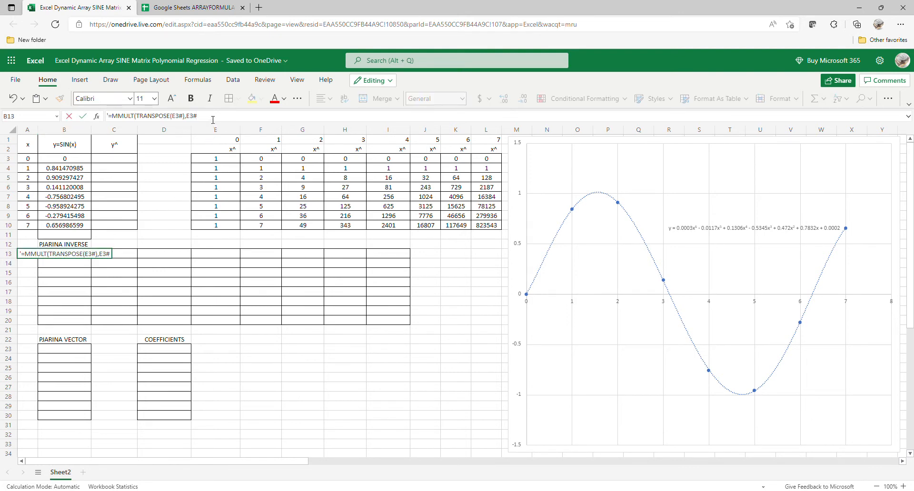
pyautogui.write(')')
pyautogui.press('Return')
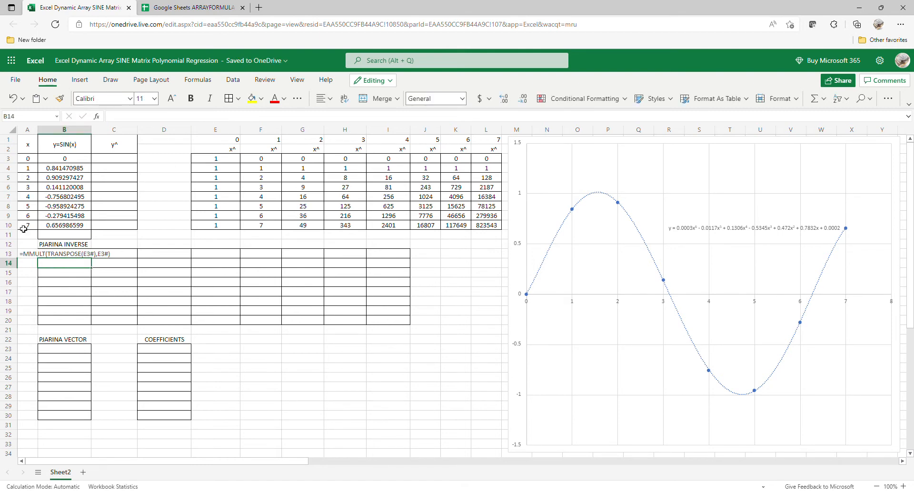
pyautogui.click(62, 255)
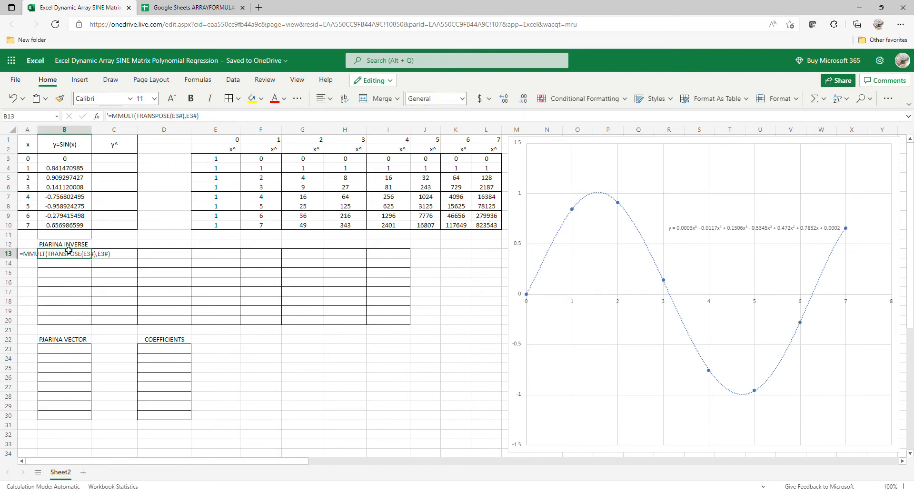
pyautogui.click(109, 116)
pyautogui.press('BackSpace')
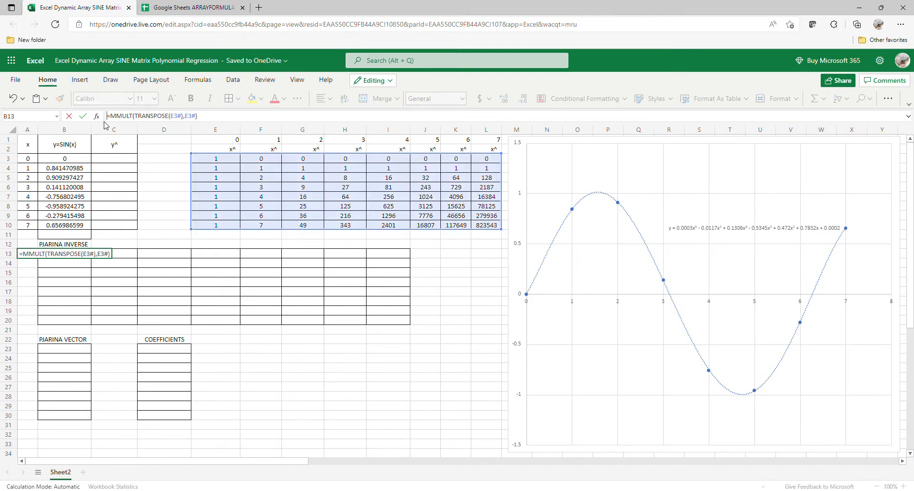
pyautogui.press('Return')
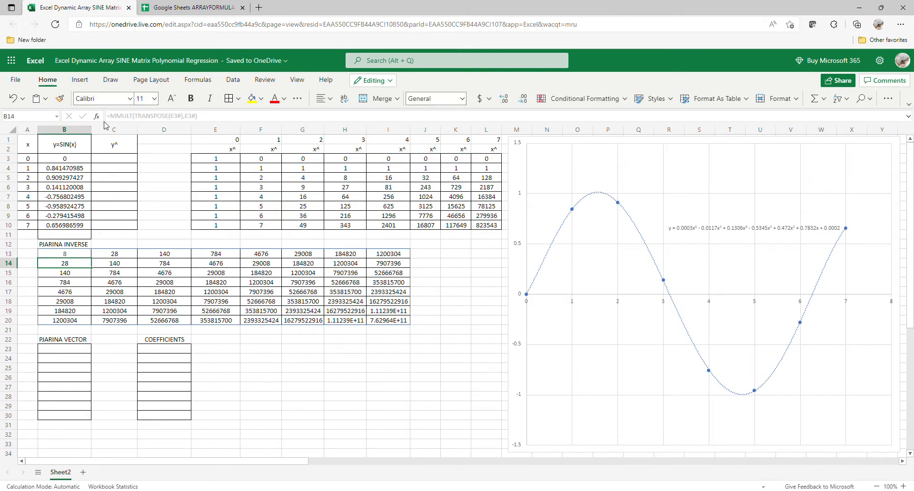
# Step: In Google Sheets, change B13 to =MMULT(TRANSPOSE(E3:L10),E3:L10)
pyautogui.click(195, 8)
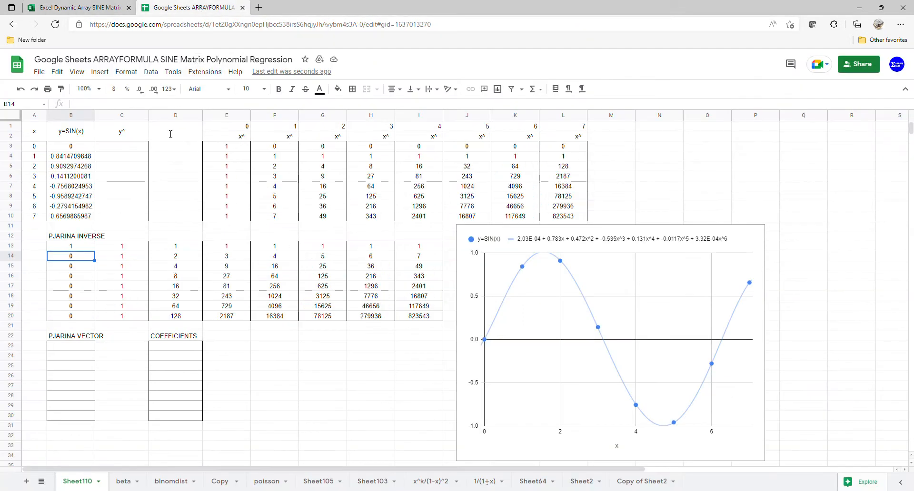
pyautogui.press('Up')
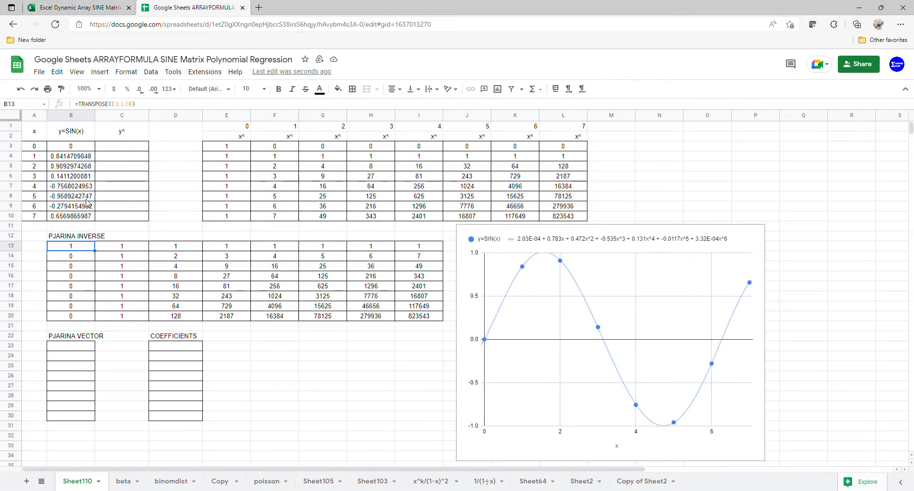
pyautogui.click(85, 108)
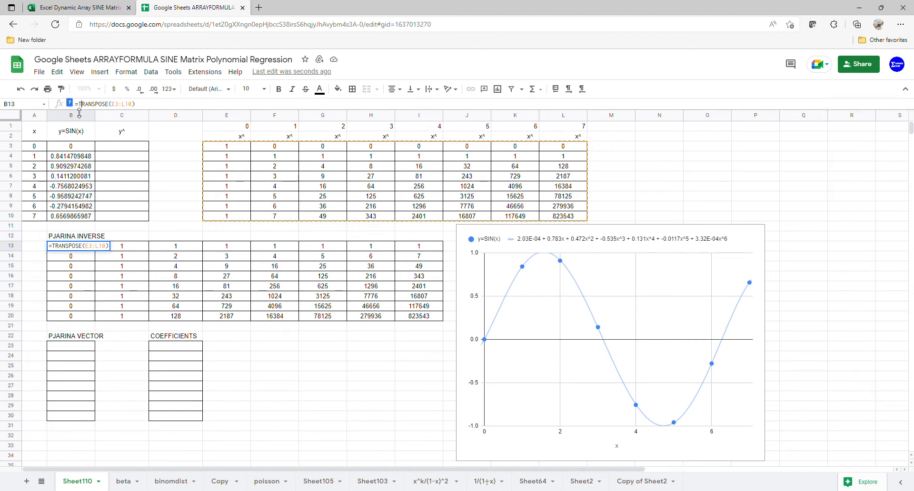
pyautogui.write('(')
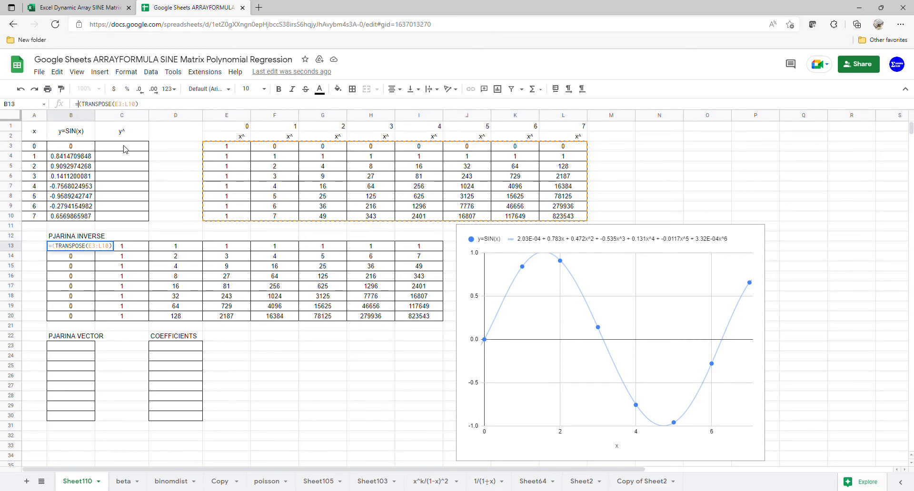
pyautogui.write('MM')
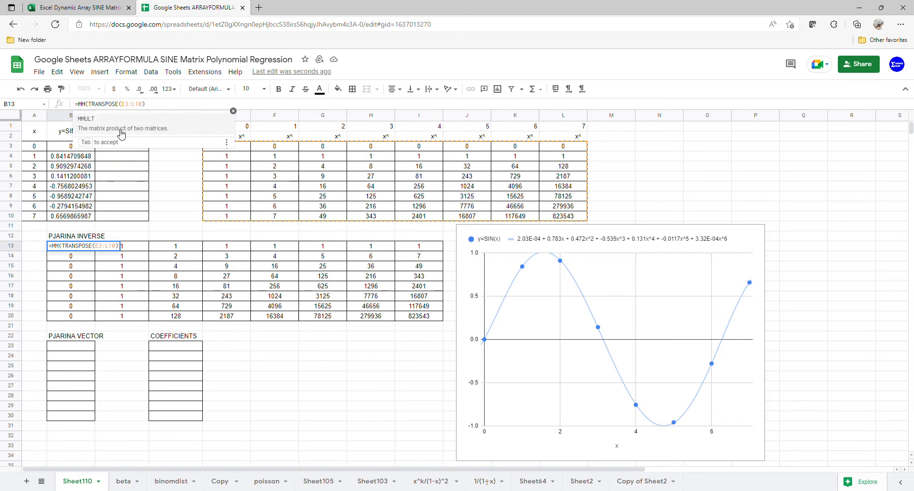
pyautogui.press('Tab')
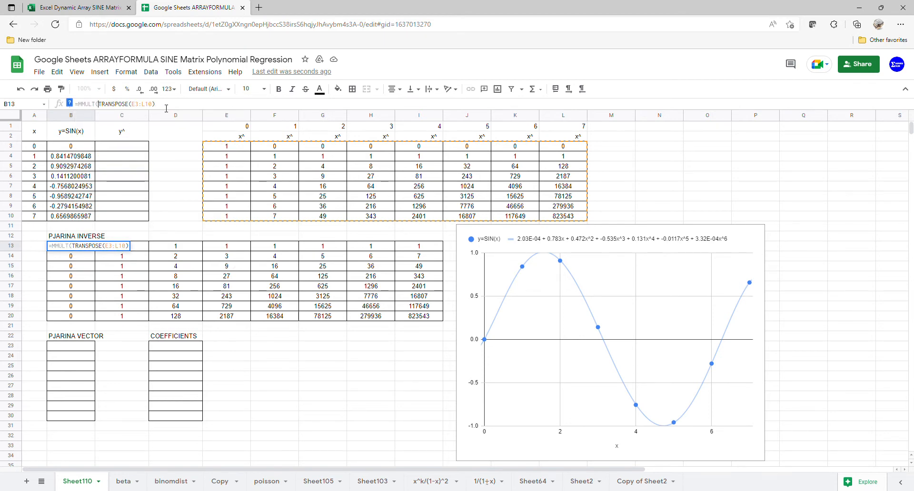
pyautogui.click(166, 108)
pyautogui.write(',')
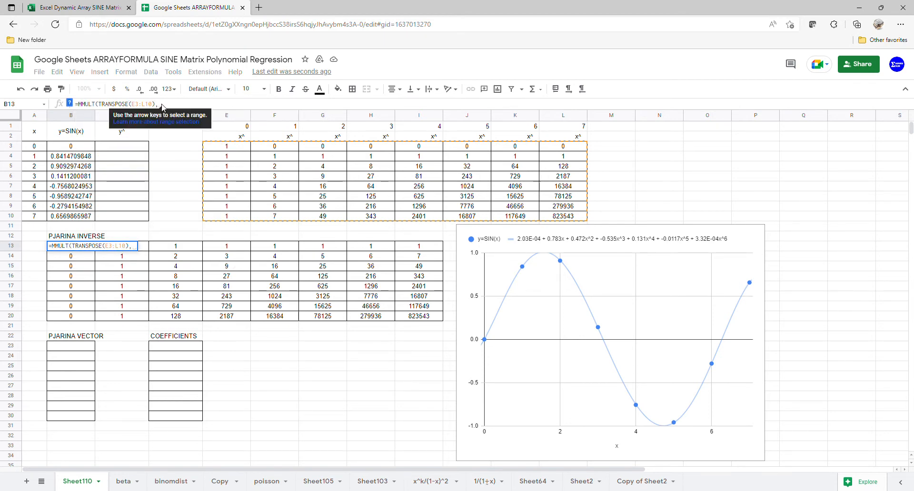
pyautogui.moveTo(216, 149); pyautogui.dragTo(565, 217)
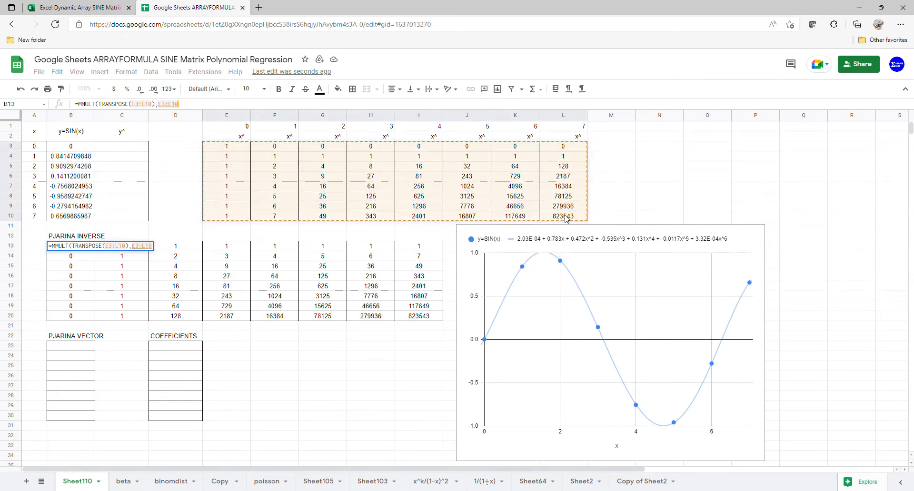
pyautogui.press('Return')
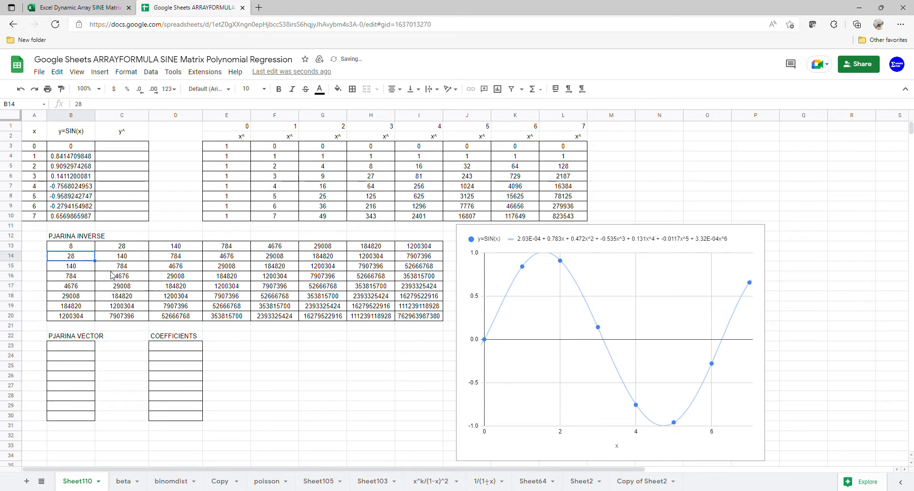
pyautogui.click(66, 247)
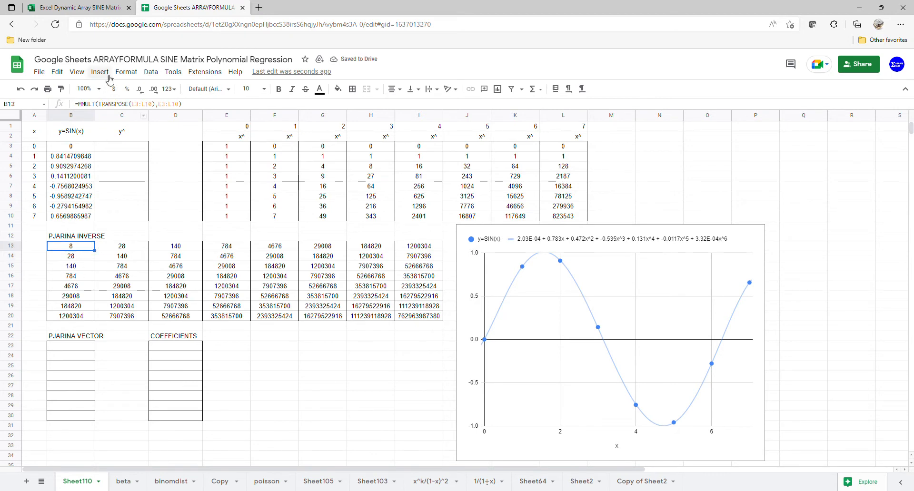
# Step: In Excel, change B13 to =MINVERSE(MMULT(TRANSPOSE(E3#),E3#)) to spill the 8×8 inverse
pyautogui.click(92, 13)
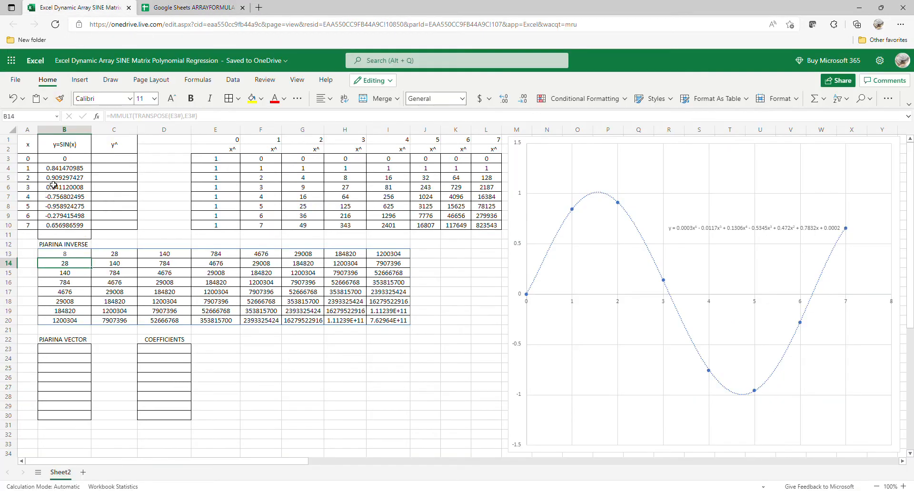
pyautogui.click(69, 251)
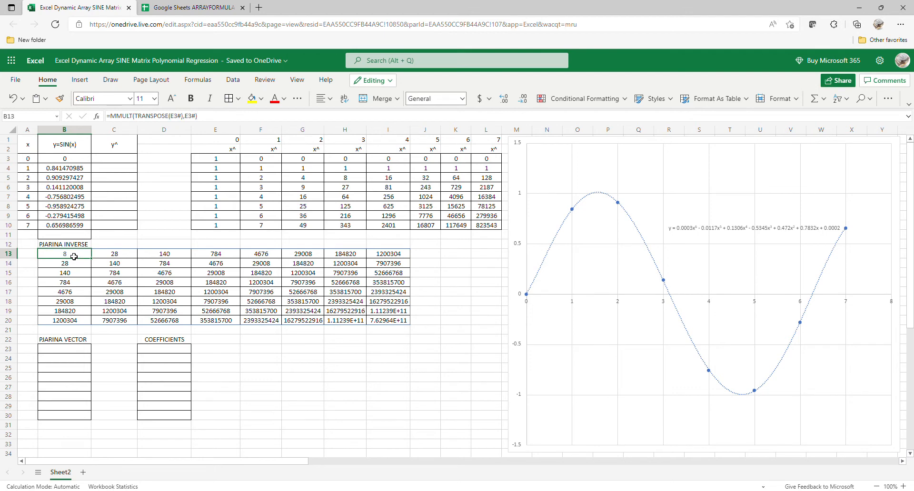
pyautogui.click(114, 118)
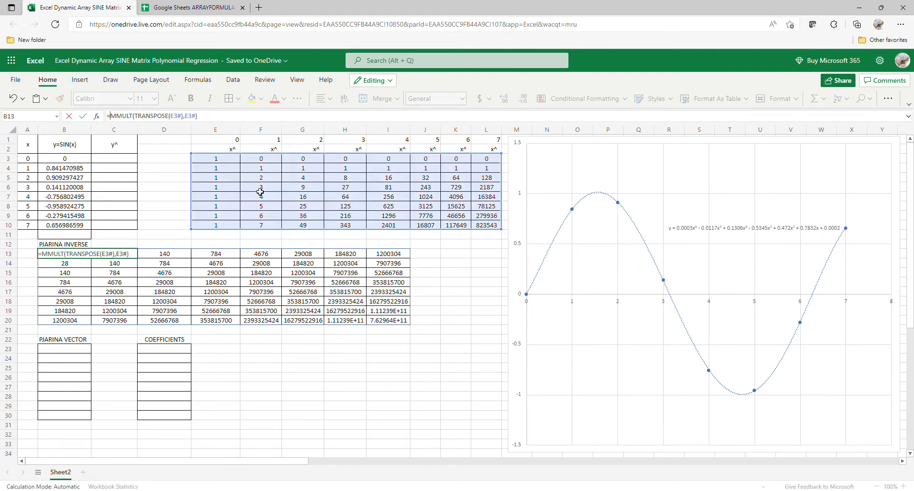
pyautogui.write('(')
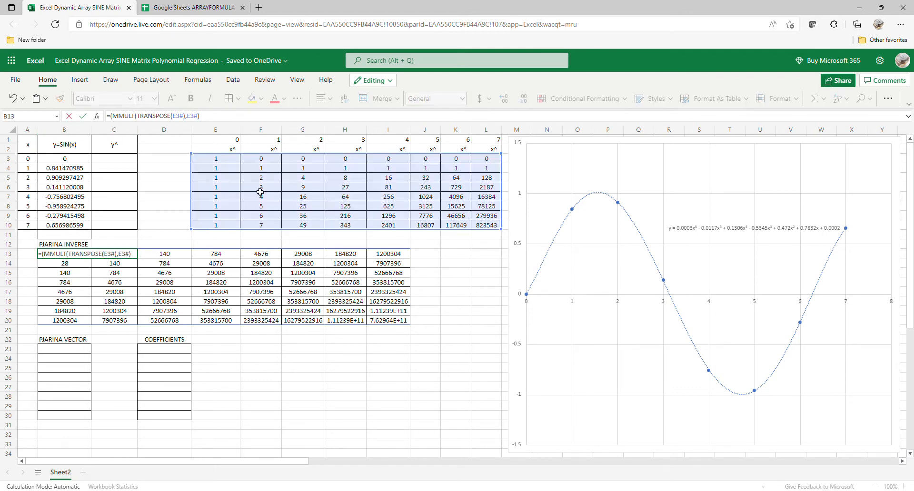
pyautogui.write('MINVERS')
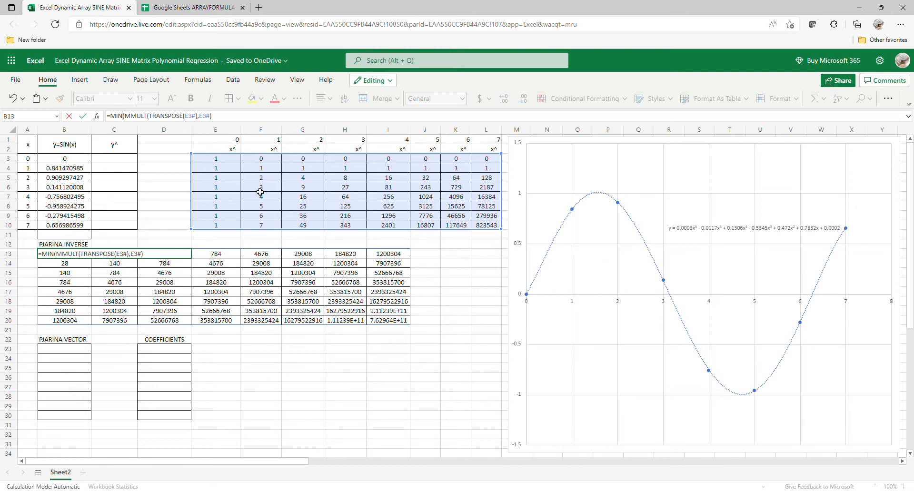
pyautogui.write('E')
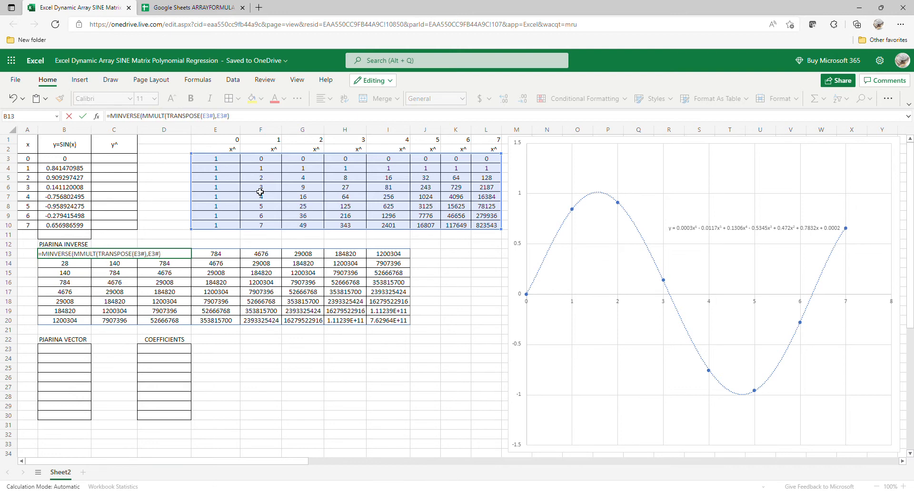
pyautogui.press('Return')
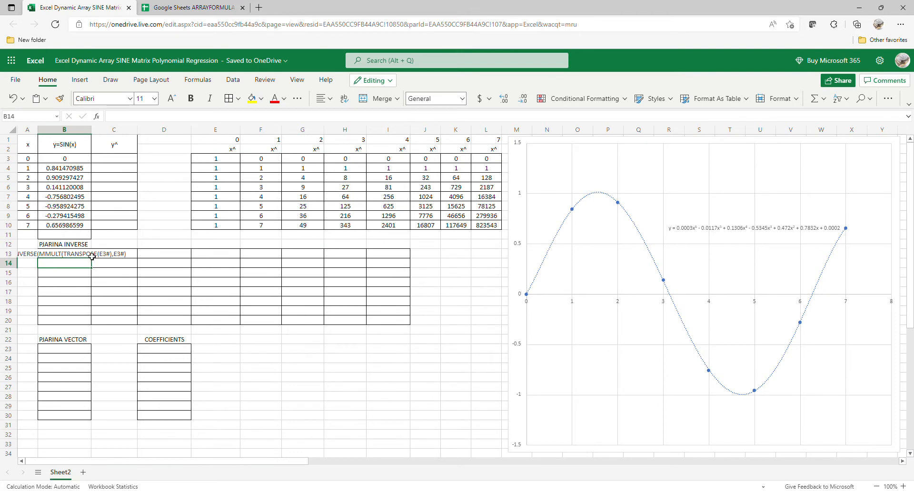
pyautogui.click(90, 255)
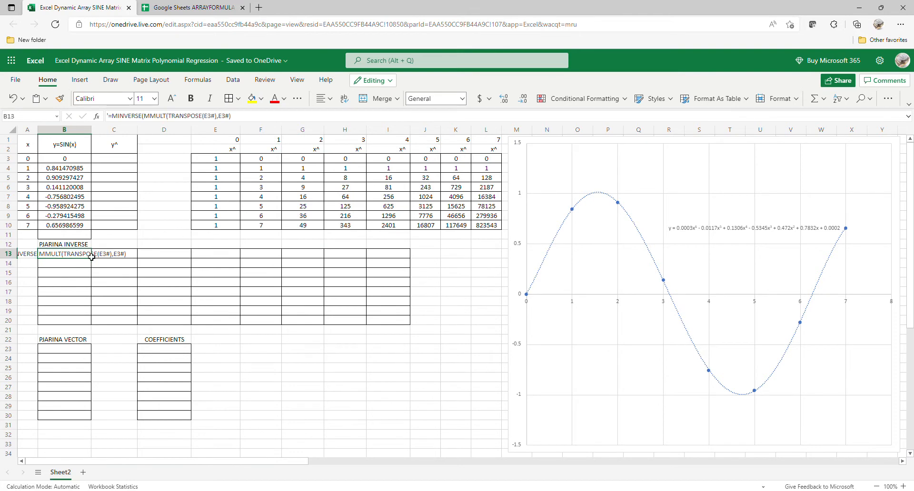
pyautogui.click(114, 118)
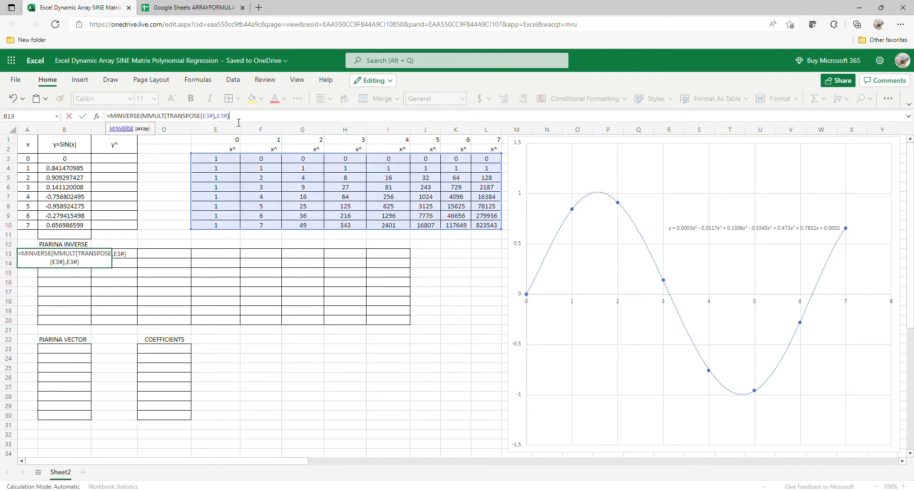
pyautogui.write(')')
pyautogui.press('Return')
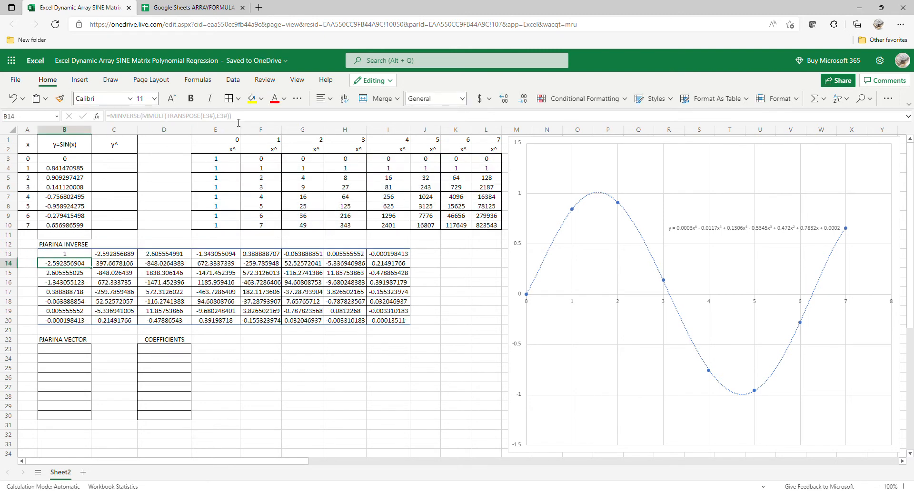
pyautogui.click(193, 8)
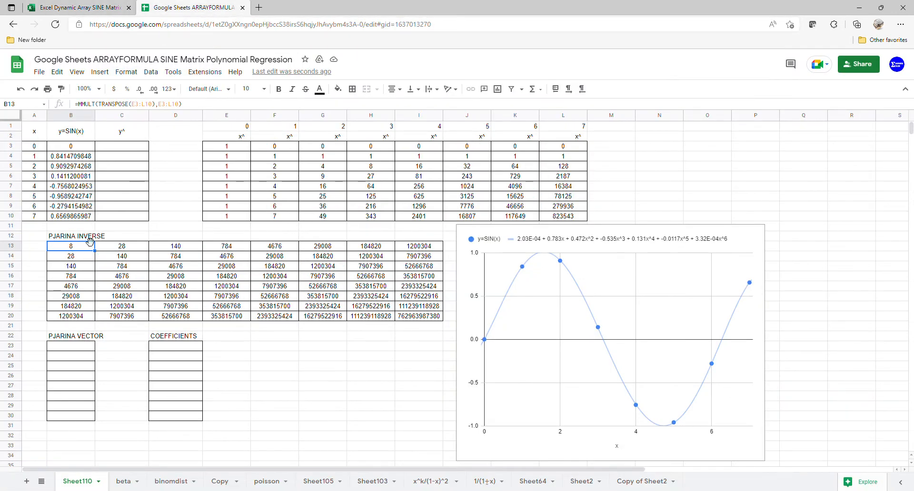
# Step: Wrap B13's formula so it reads =MINVERSE(MMULT(TRANSPOSE(E3:L10),E3:L10)), giving the 8×8 inverse
pyautogui.press('F2')
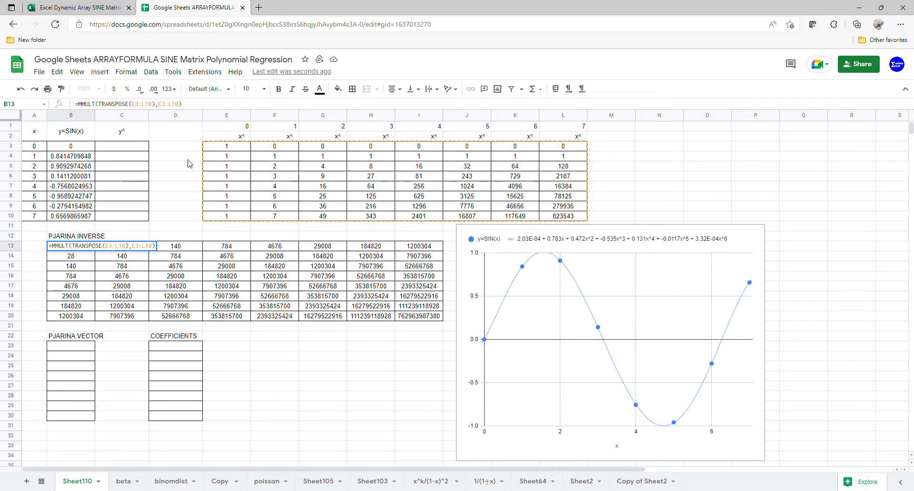
pyautogui.press('Home')
pyautogui.press('Right')
pyautogui.write('(')
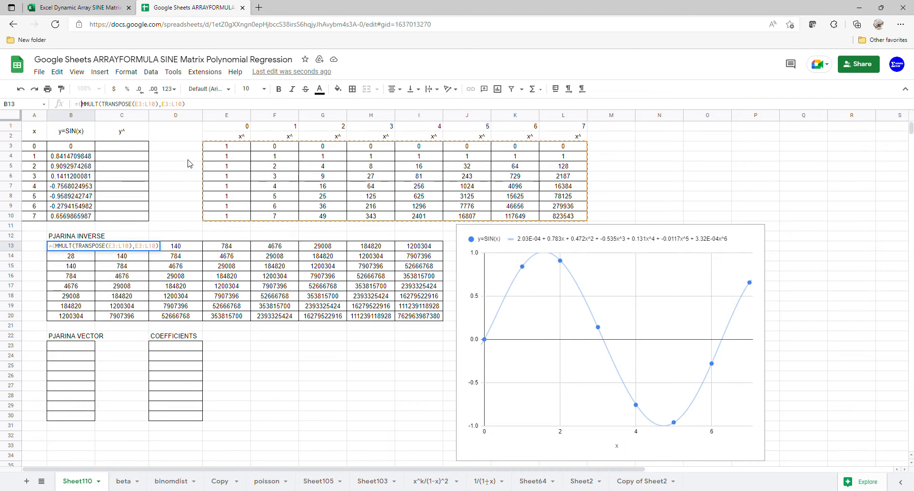
pyautogui.write('MINV')
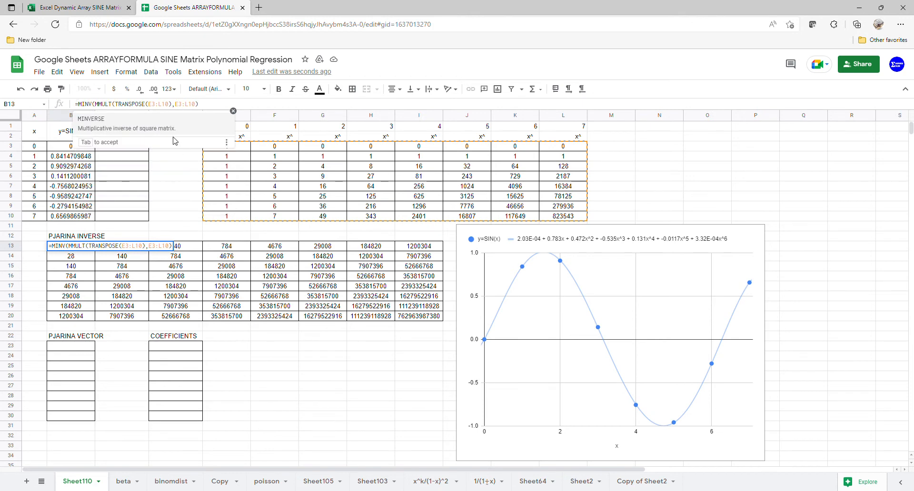
pyautogui.press('Tab')
pyautogui.click(235, 106)
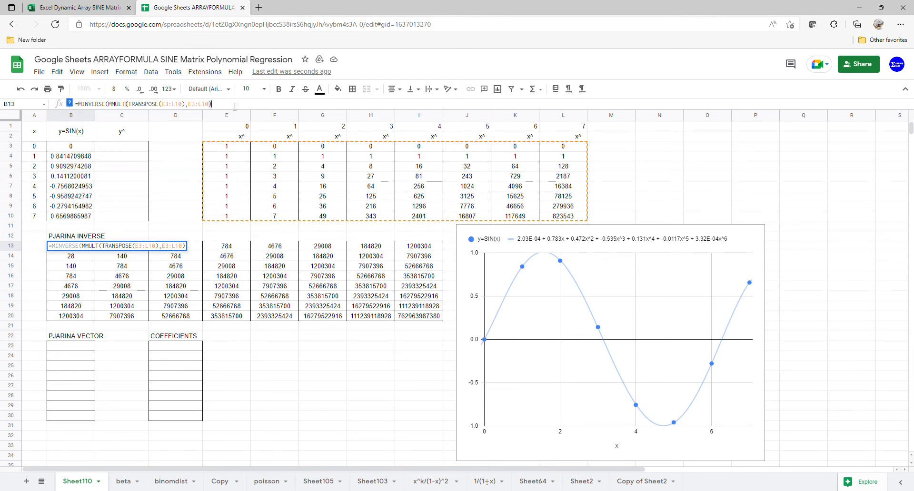
pyautogui.write(')')
pyautogui.press('BackSpace')
pyautogui.press('Return')
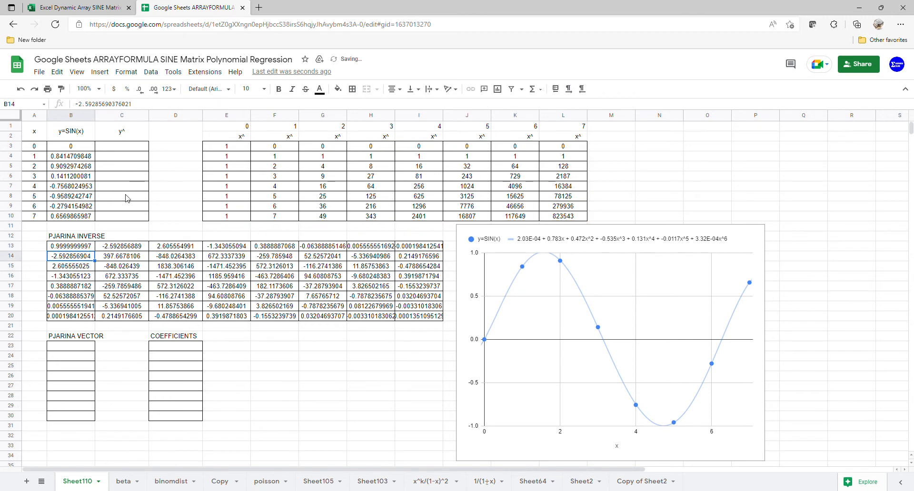
pyautogui.click(78, 247)
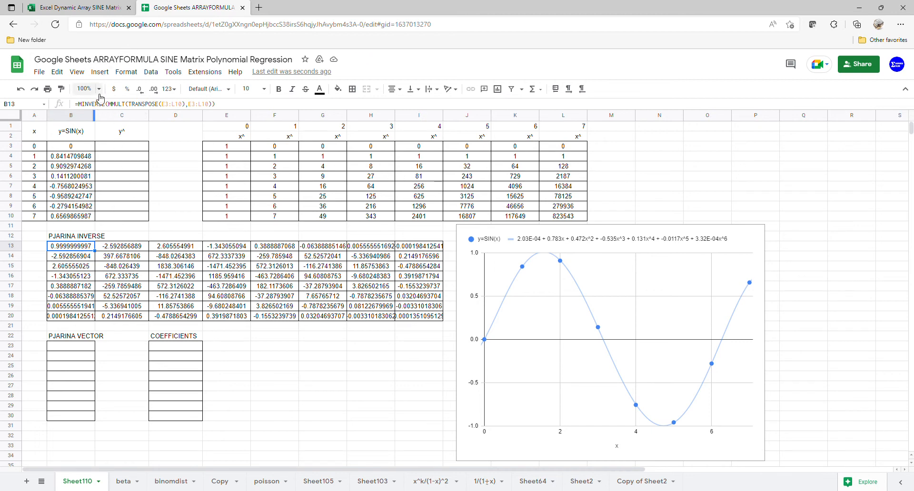
pyautogui.click(100, 14)
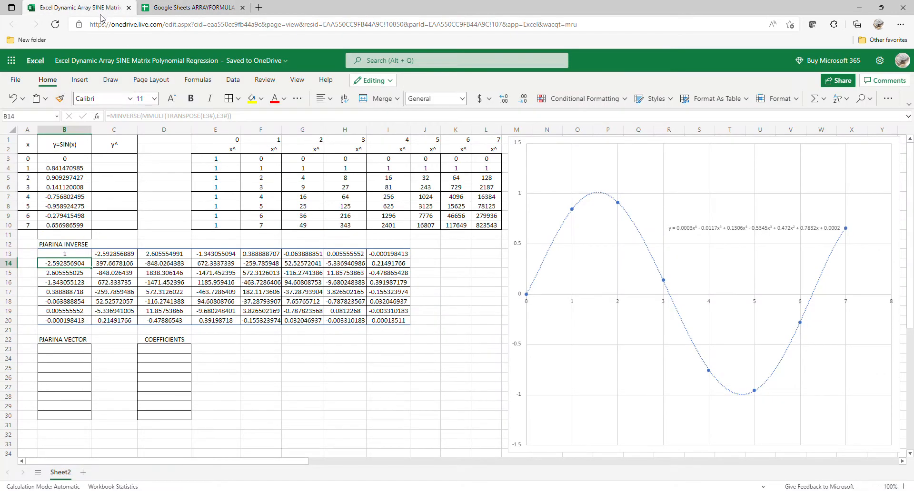
# Step: Enter =TRANSPOSE(E3#) in B23, referencing the x^ power table
pyautogui.click(77, 351)
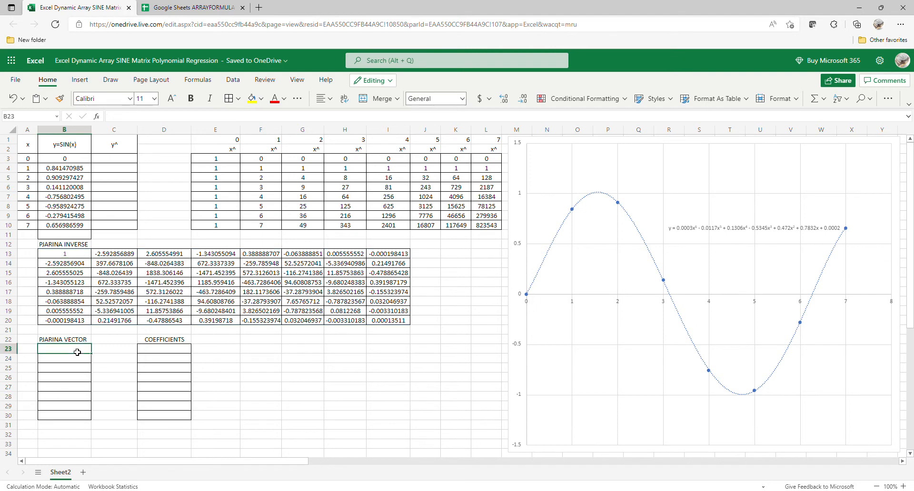
pyautogui.write('=TRA')
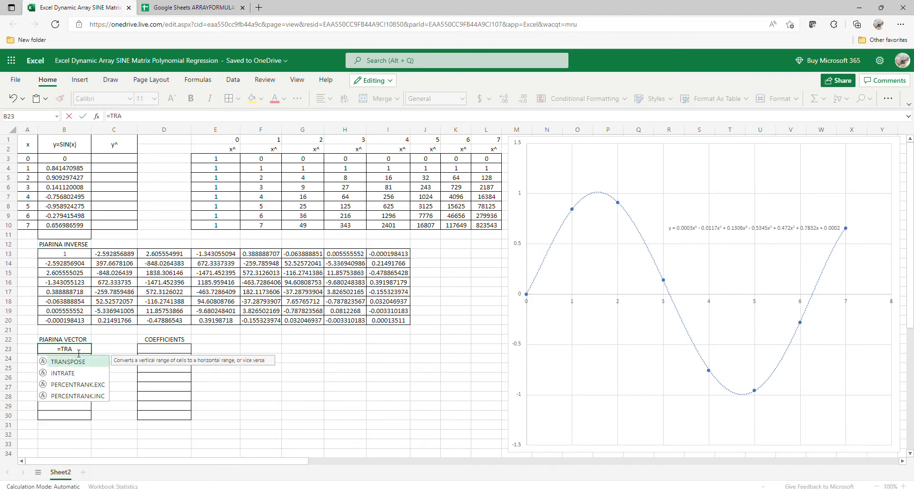
pyautogui.doubleClick(70, 362)
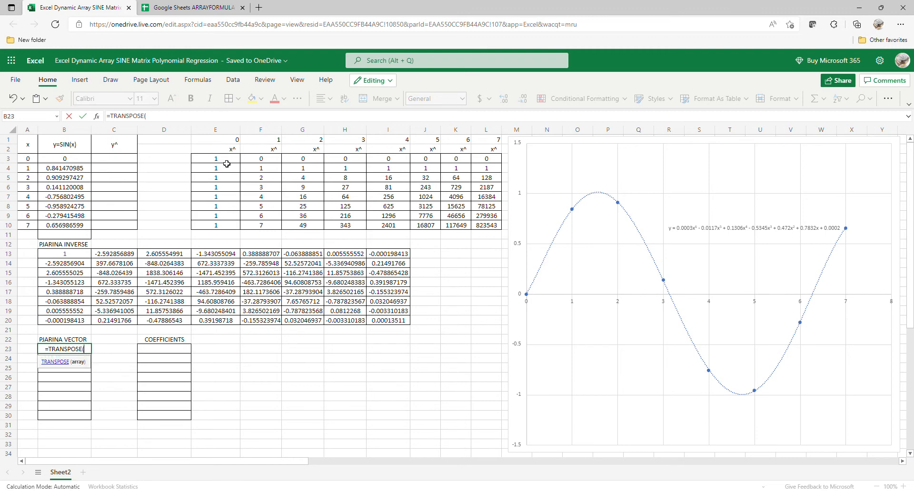
pyautogui.moveTo(226, 163); pyautogui.dragTo(493, 226)
pyautogui.press('Return')
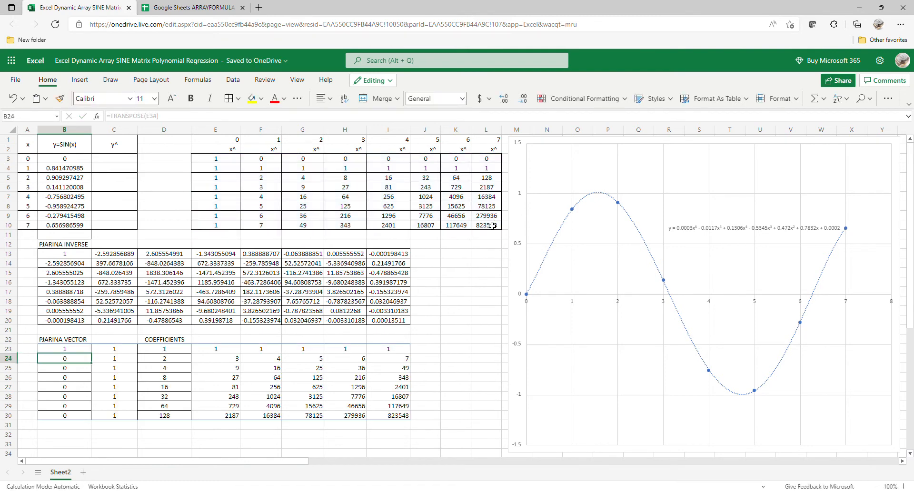
# Step: Wrap B23's transpose in MMULT with the SIN(x) values B3# as the second matrix
pyautogui.click(71, 350)
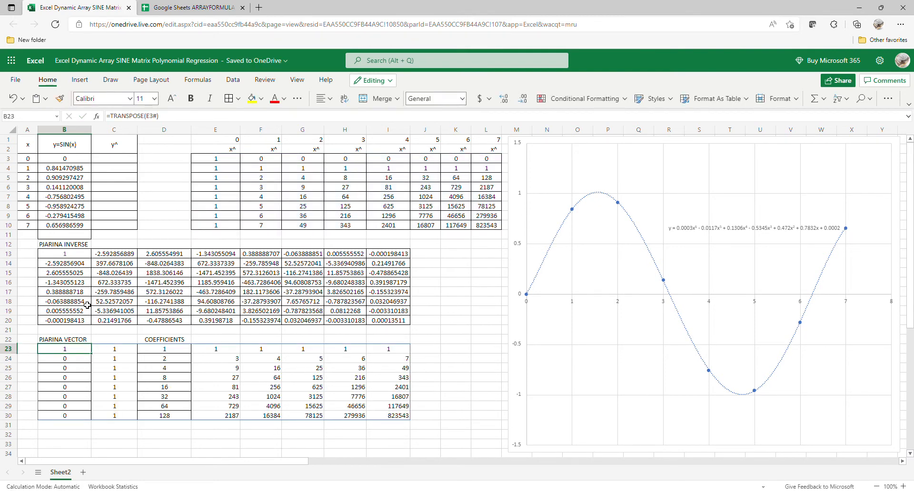
pyautogui.click(109, 115)
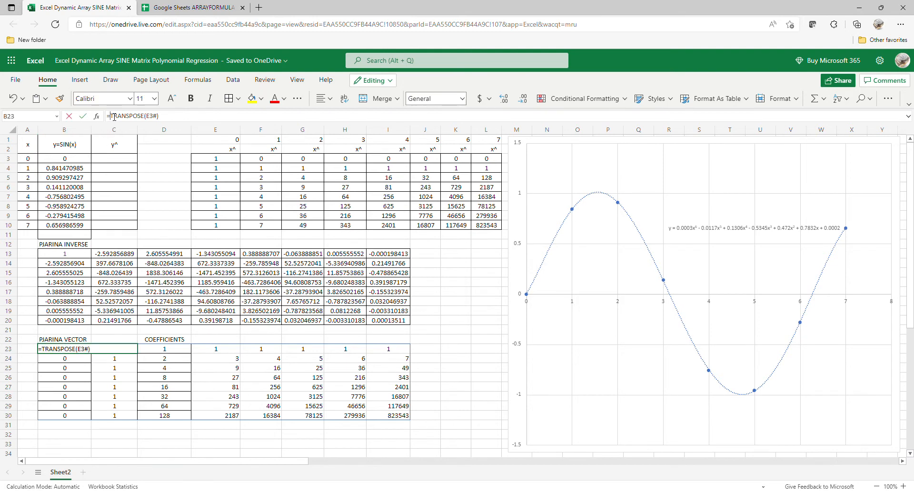
pyautogui.write('(')
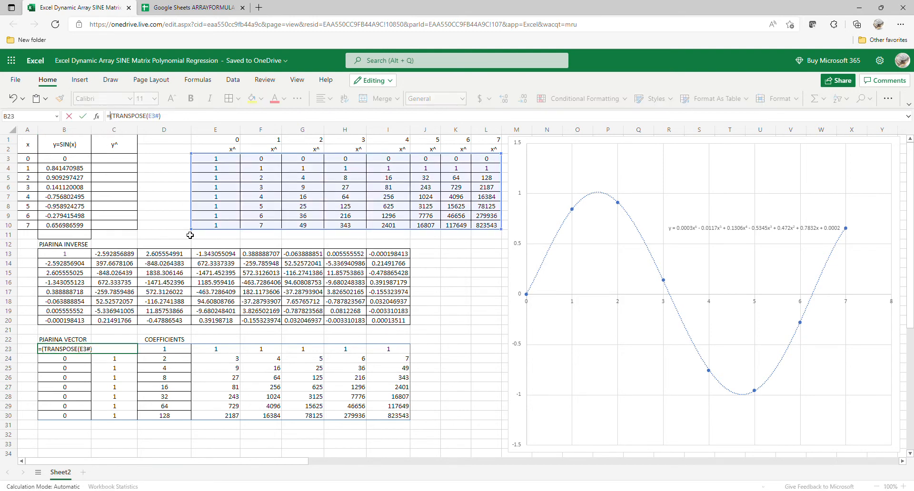
pyautogui.write('MMULT')
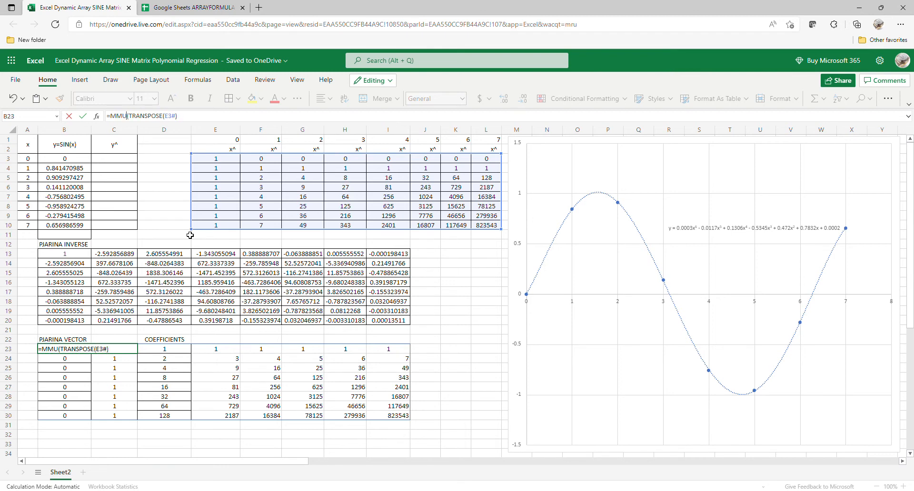
pyautogui.click(200, 119)
pyautogui.write(',')
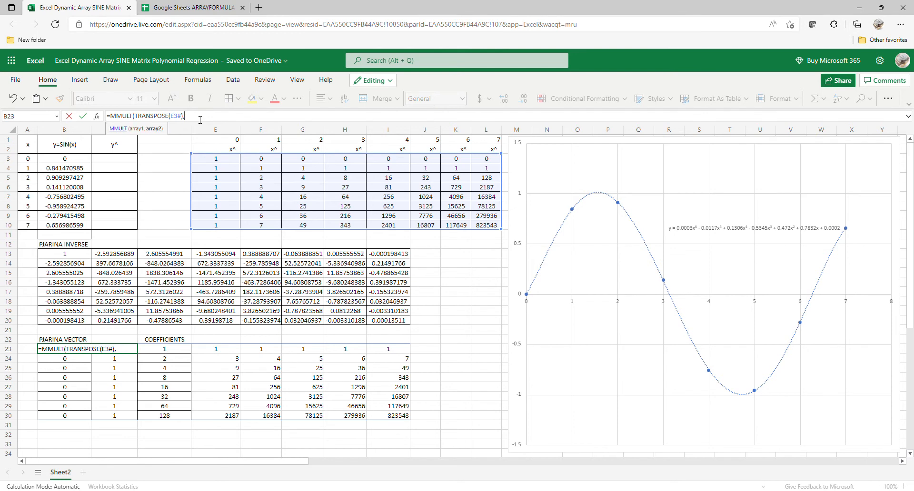
pyautogui.moveTo(77, 160); pyautogui.dragTo(76, 225)
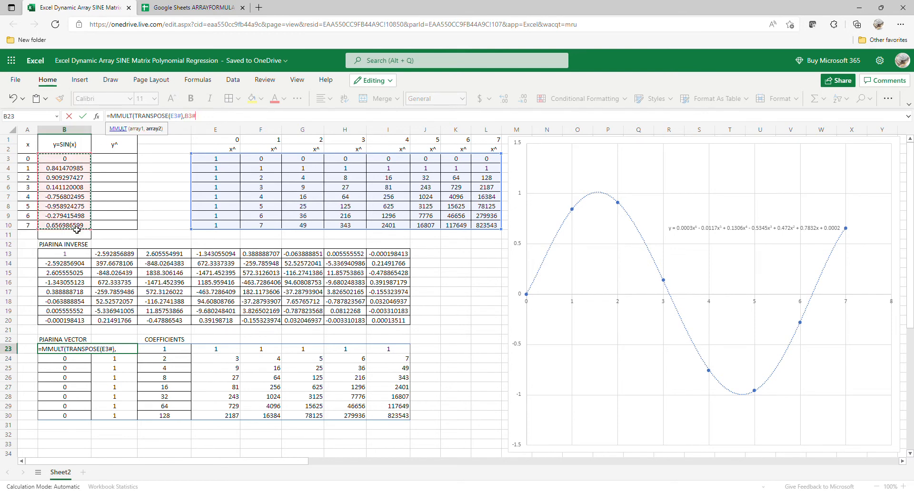
pyautogui.press('Return')
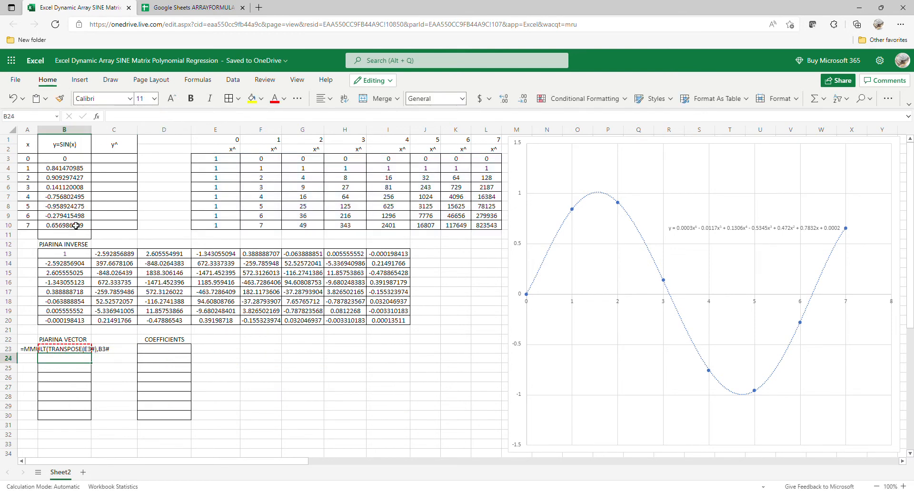
# Step: Fix B23 to =MMULT(TRANSPOSE(E3#),B3#) so the eight vector values spill down
pyautogui.click(72, 351)
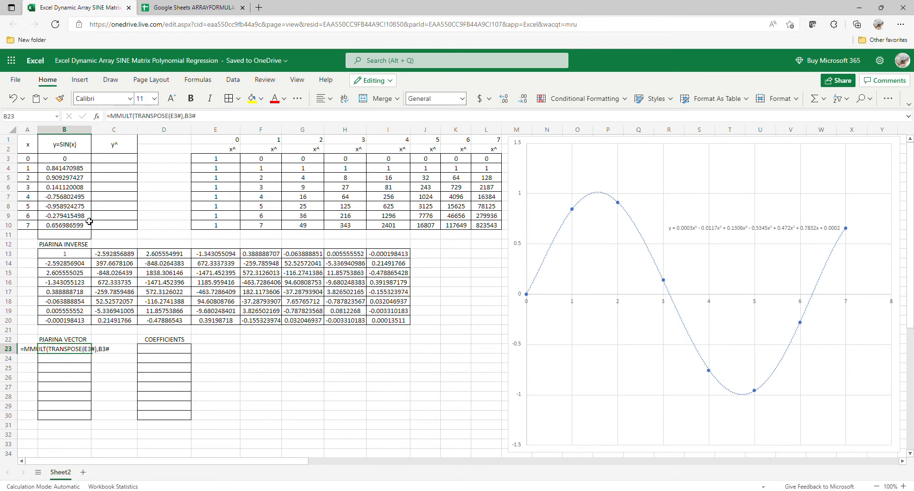
pyautogui.click(208, 120)
pyautogui.write('k')
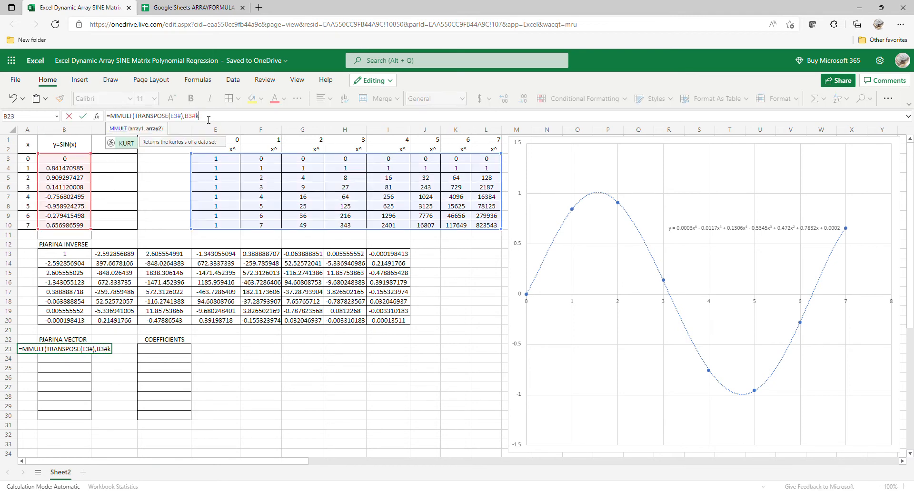
pyautogui.press('BackSpace')
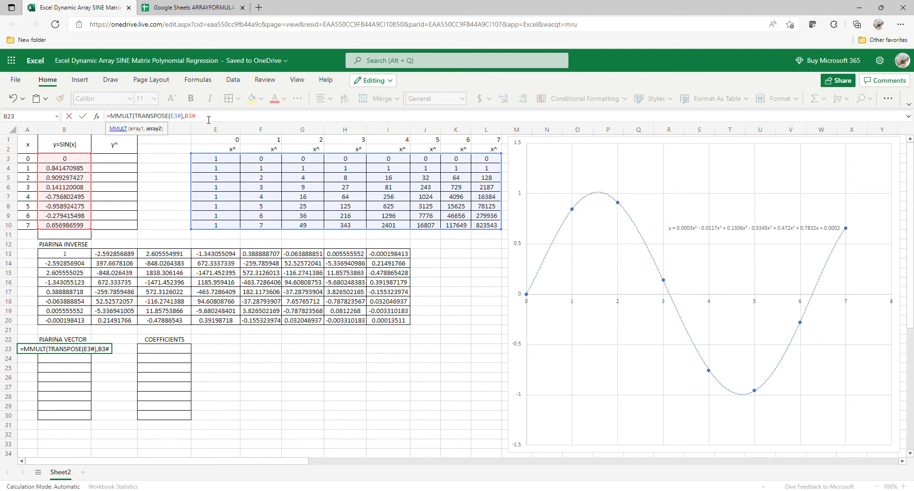
pyautogui.write(')')
pyautogui.press('Return')
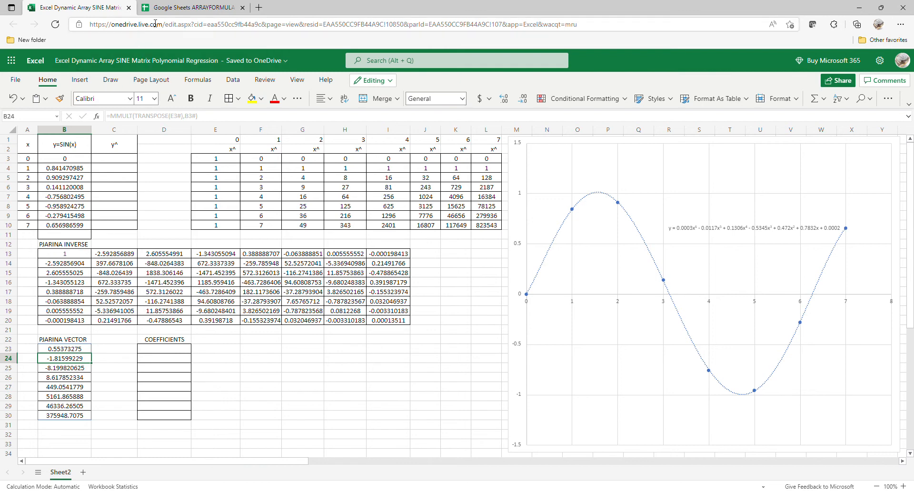
pyautogui.click(184, 9)
# Step: Enter =TRANSPOSE(E3:L10) in B23, referencing the x^ power table
pyautogui.click(71, 346)
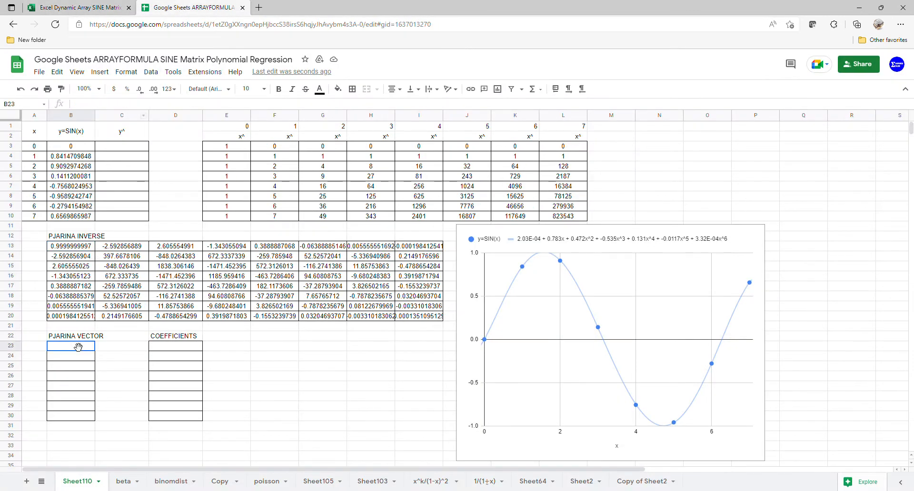
pyautogui.write('=TRA')
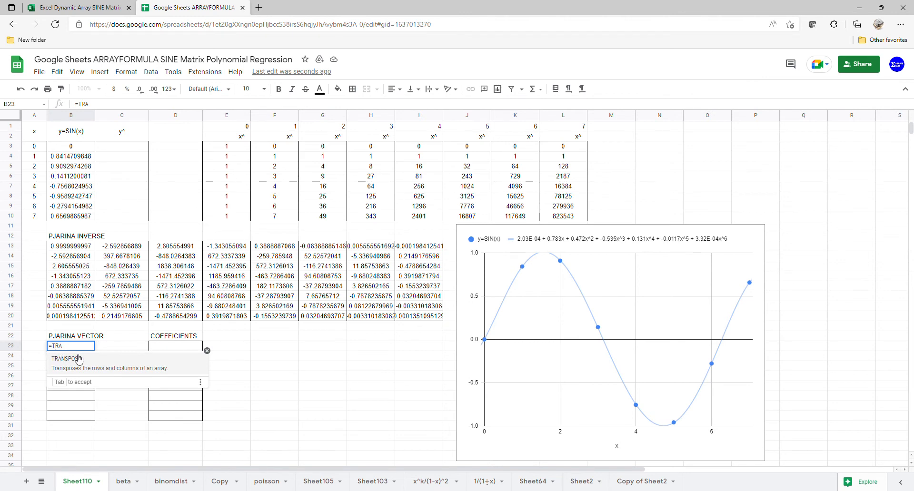
pyautogui.press('Tab')
pyautogui.click(83, 354)
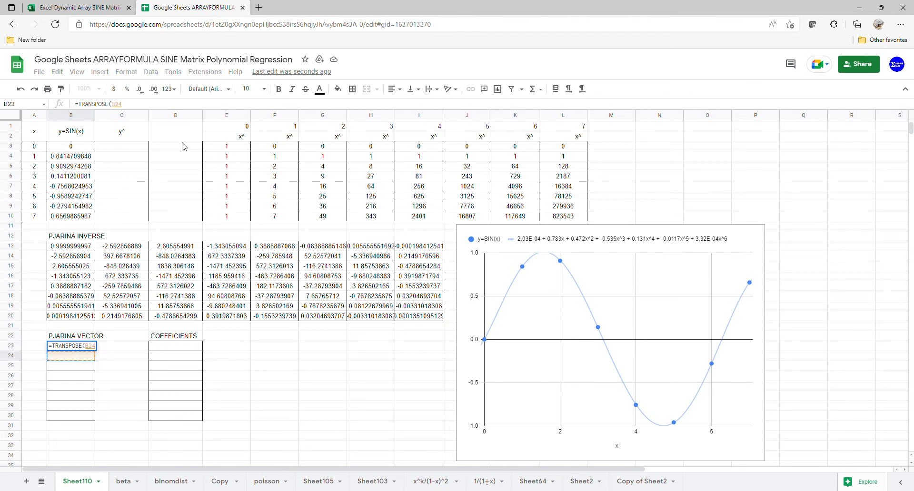
pyautogui.moveTo(221, 151); pyautogui.dragTo(554, 223)
pyautogui.press('Return')
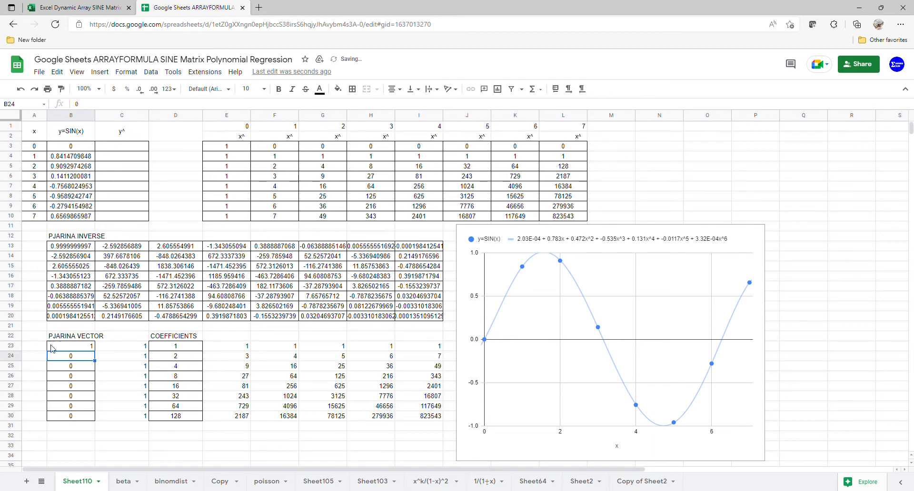
# Step: Extend B23 to =MMULT(TRANSPOSE(E3:L10),B3:B10) and check the B23:B30 results
pyautogui.click(69, 347)
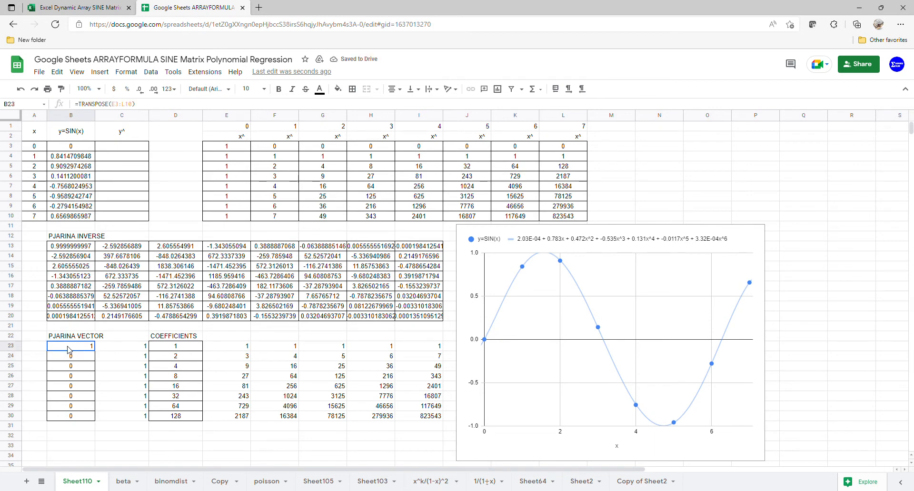
pyautogui.click(83, 106)
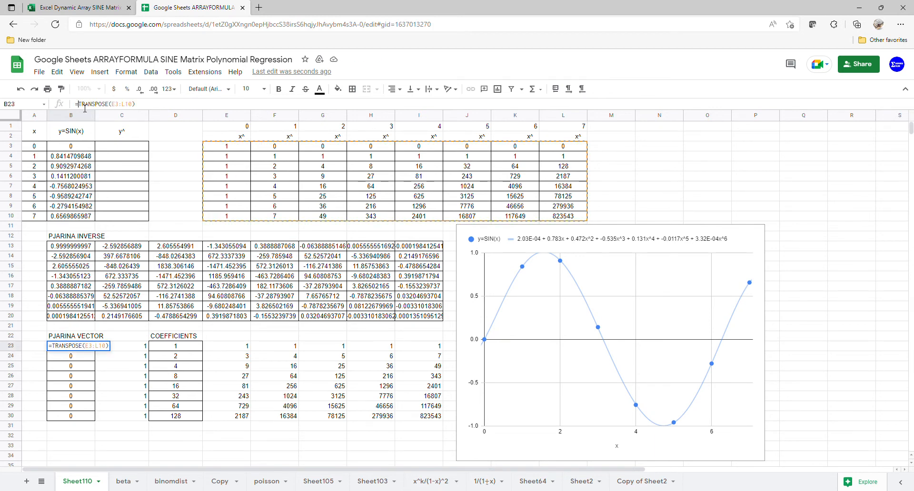
pyautogui.write('(')
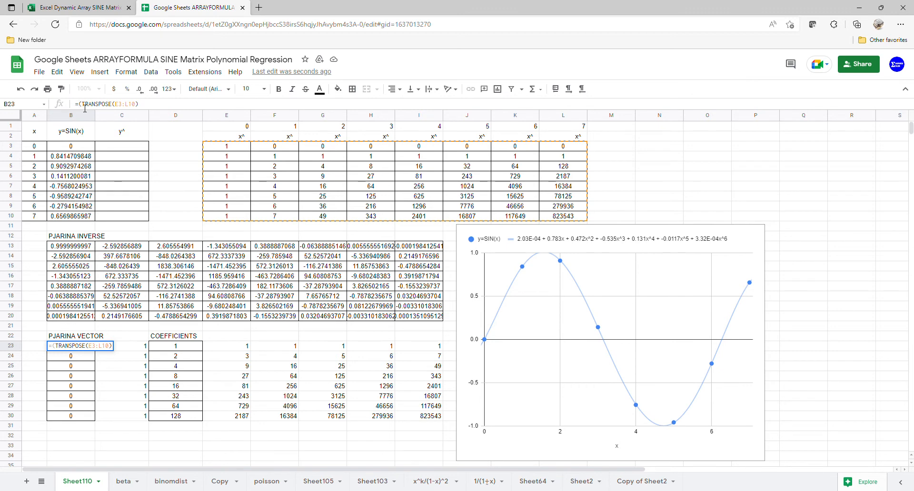
pyautogui.write('MM')
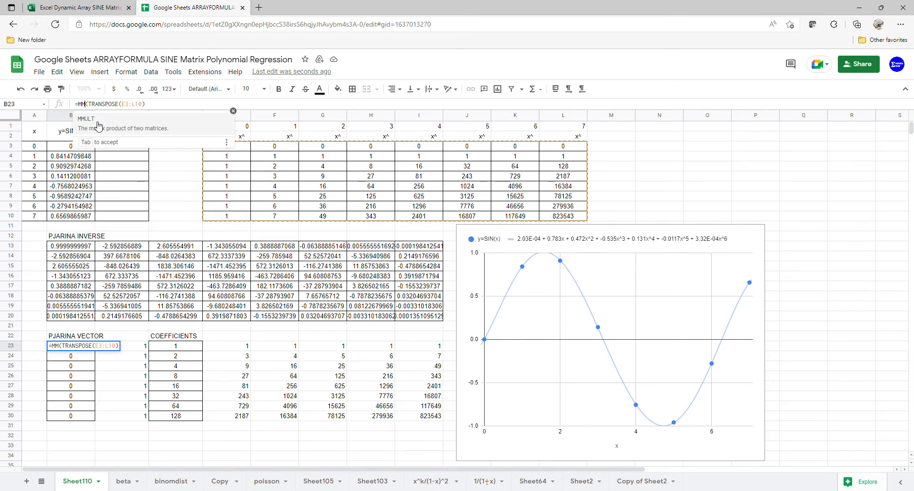
pyautogui.press('Tab')
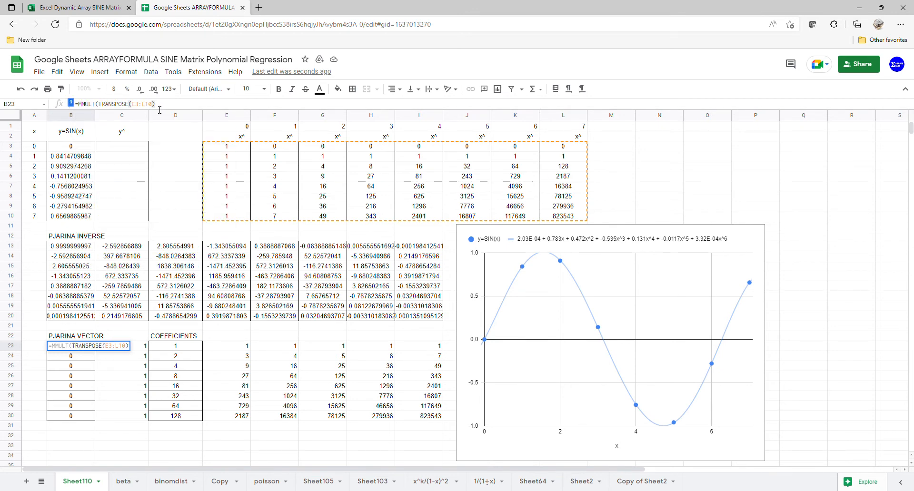
pyautogui.write(',')
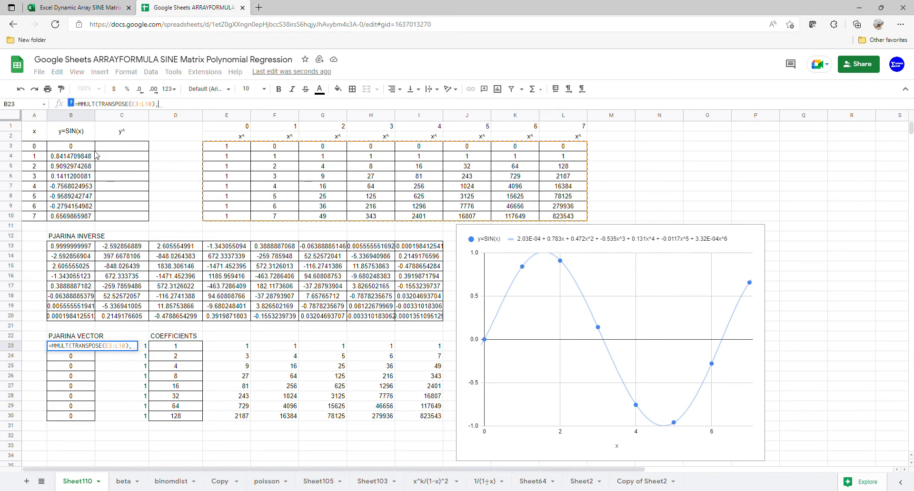
pyautogui.moveTo(85, 147); pyautogui.dragTo(86, 215)
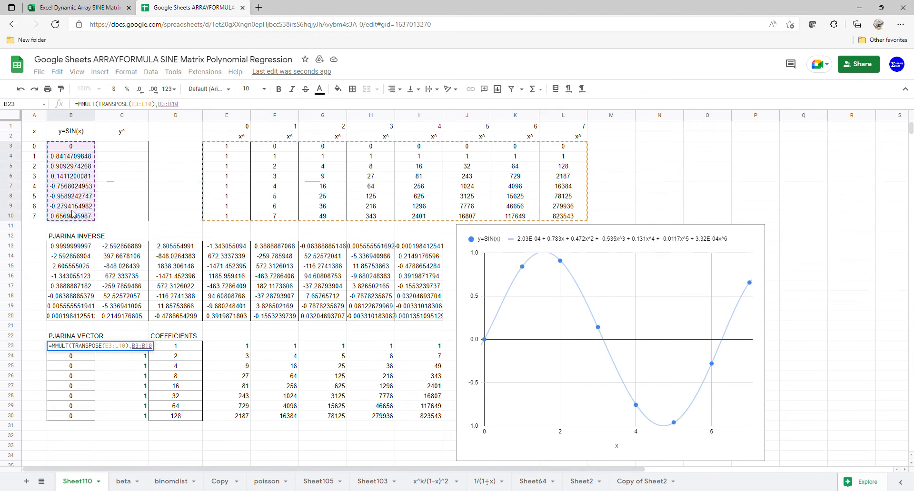
pyautogui.press('Return')
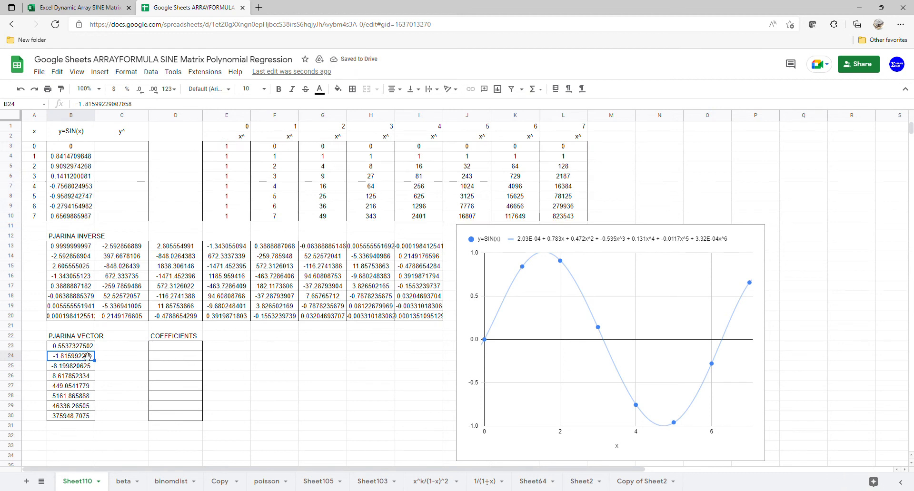
pyautogui.moveTo(85, 346); pyautogui.dragTo(82, 416)
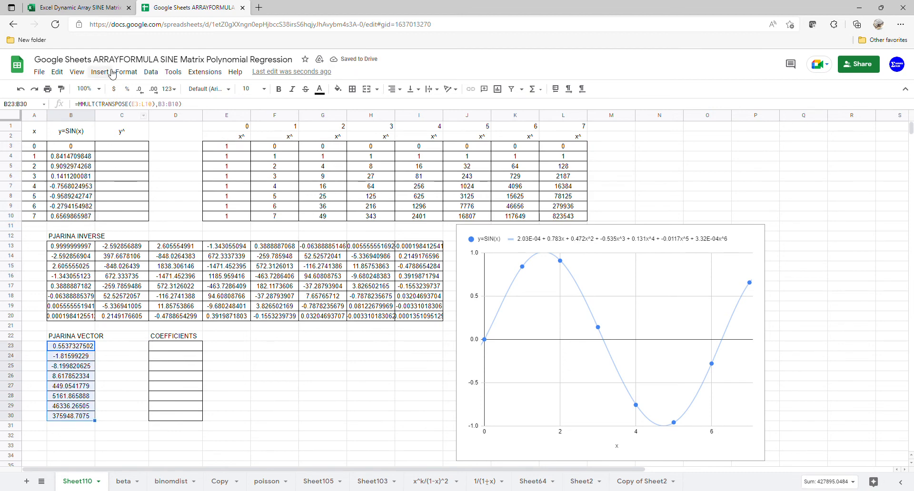
pyautogui.click(105, 10)
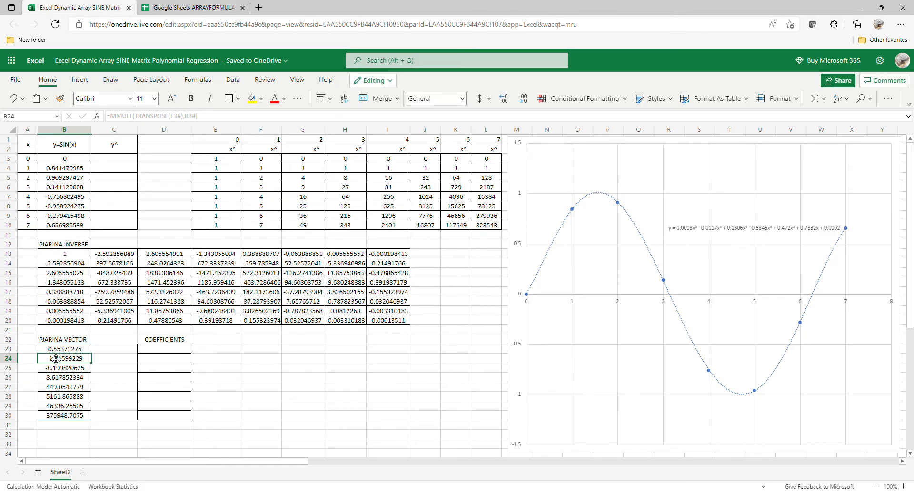
# Step: Enter =MMULT(B13#,B23#) in D23 so eight COEFFICIENTS values spill down
pyautogui.moveTo(63, 350); pyautogui.dragTo(70, 419)
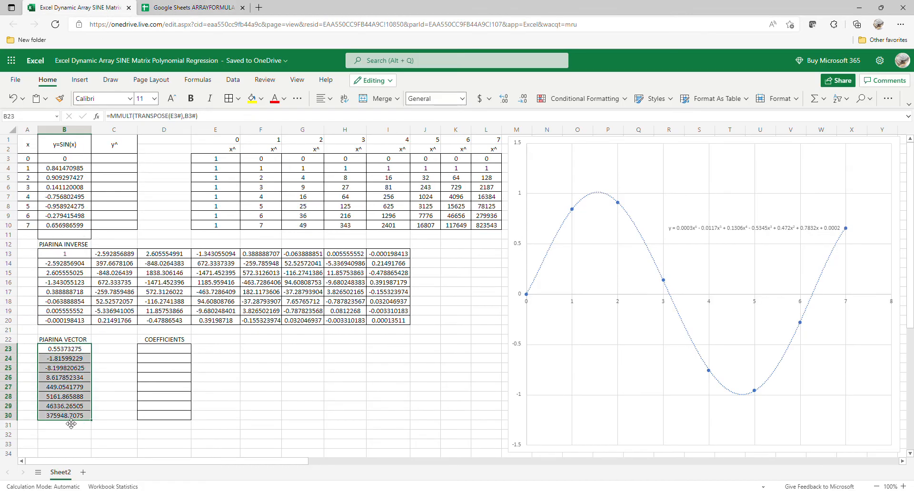
pyautogui.click(184, 353)
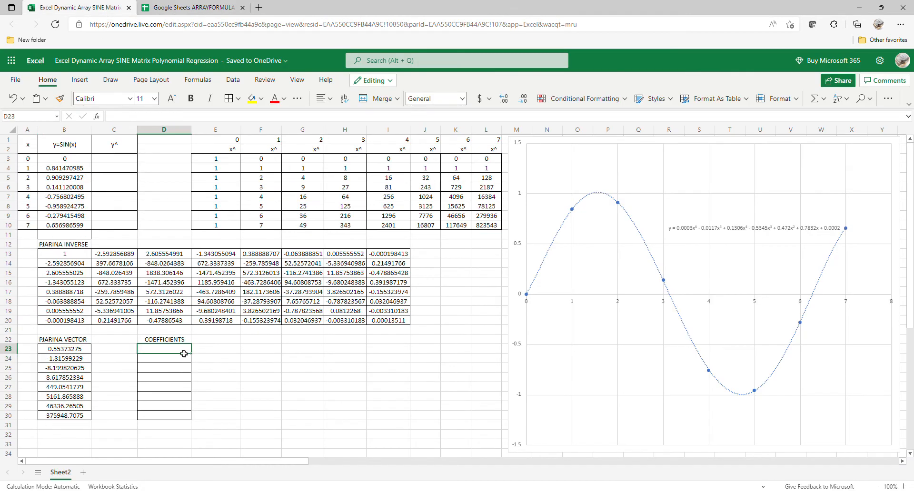
pyautogui.write('=MM')
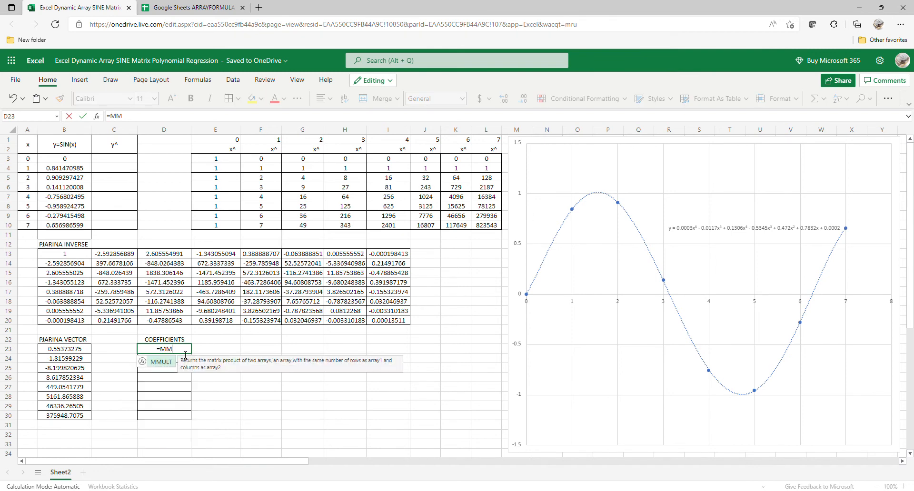
pyautogui.doubleClick(163, 361)
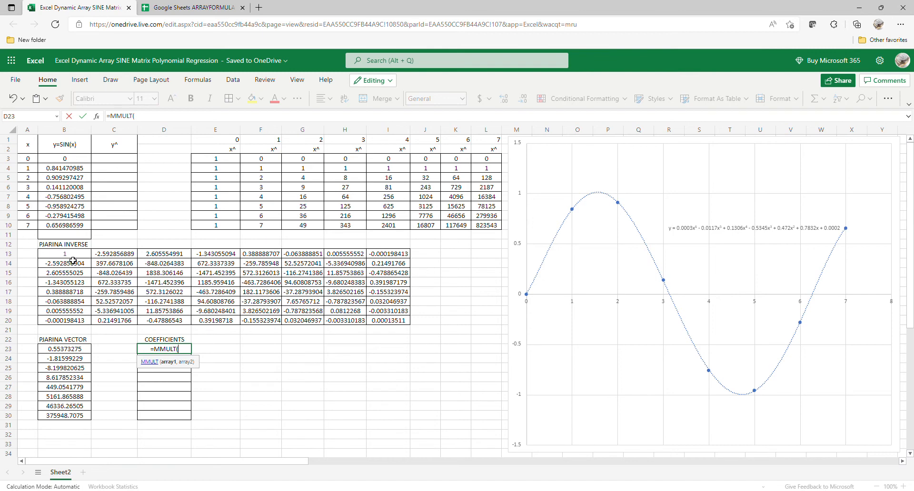
pyautogui.moveTo(71, 257); pyautogui.dragTo(379, 330)
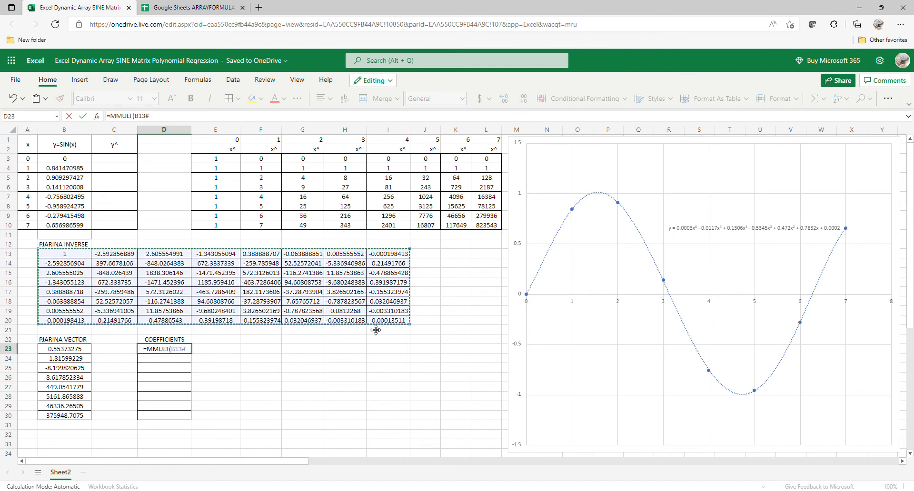
pyautogui.write(',')
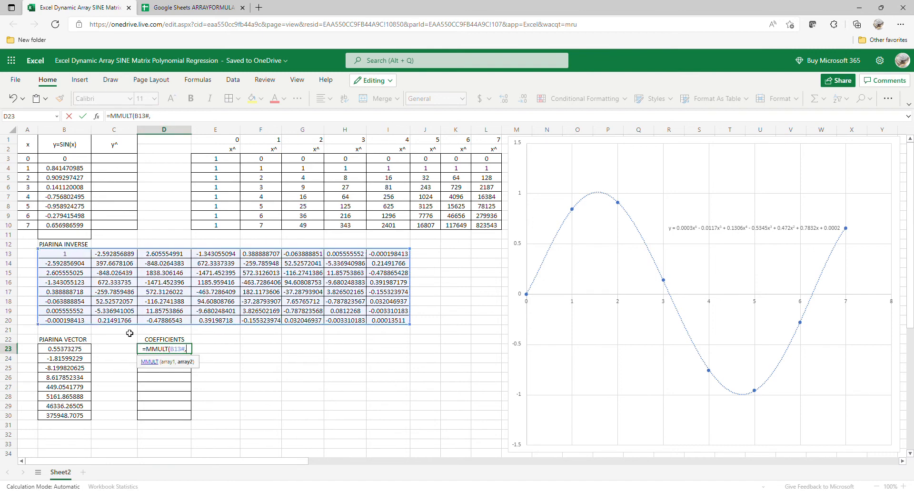
pyautogui.moveTo(72, 349); pyautogui.dragTo(65, 413)
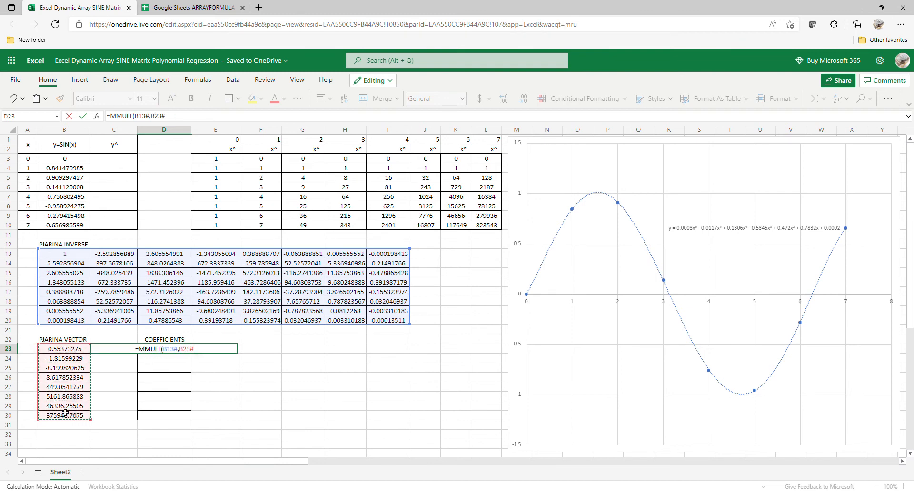
pyautogui.press('Return')
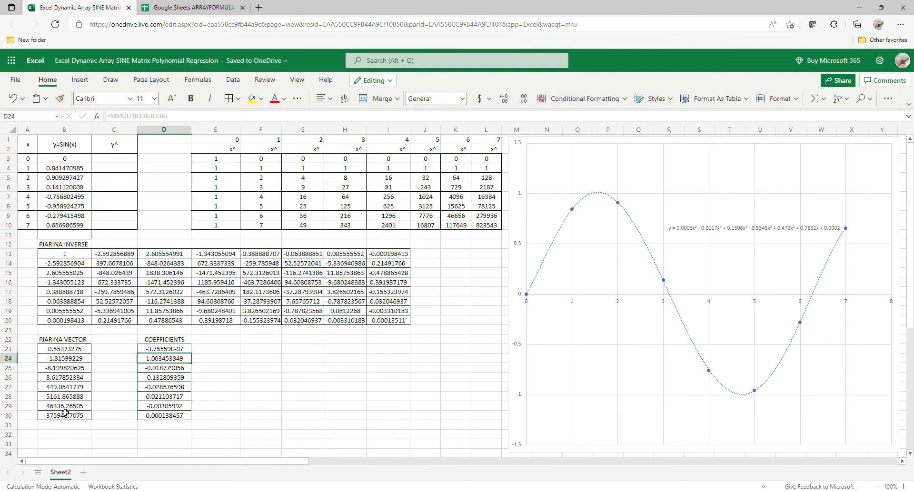
pyautogui.click(200, 7)
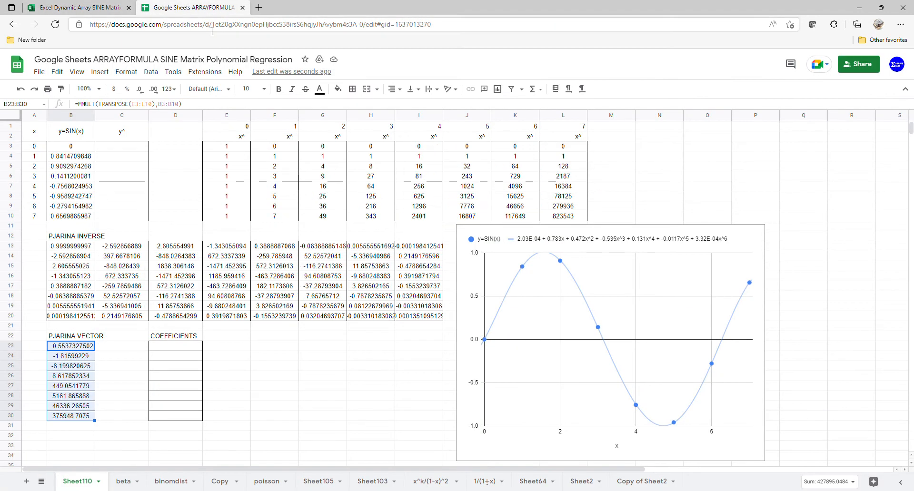
# Step: Enter =MMULT(B13:I20,B23:B30) in D23 and compare D23:D30 with Excel's coefficients
pyautogui.click(170, 349)
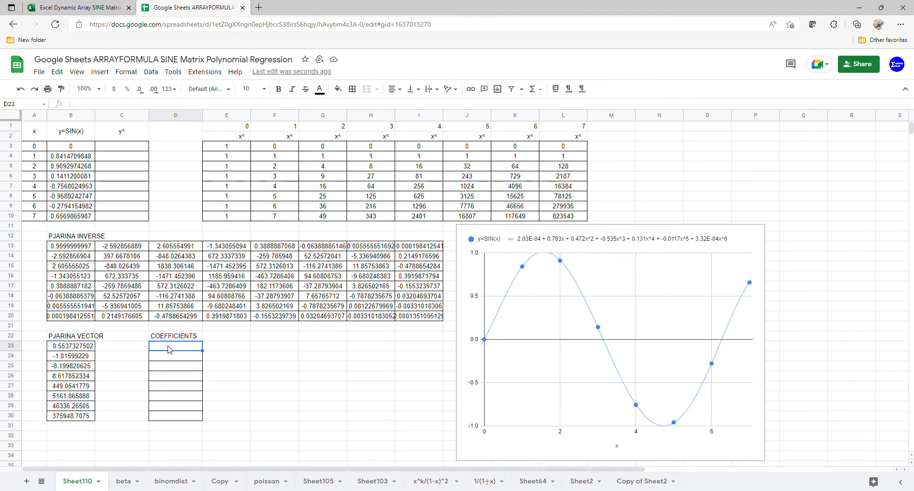
pyautogui.write('=MM')
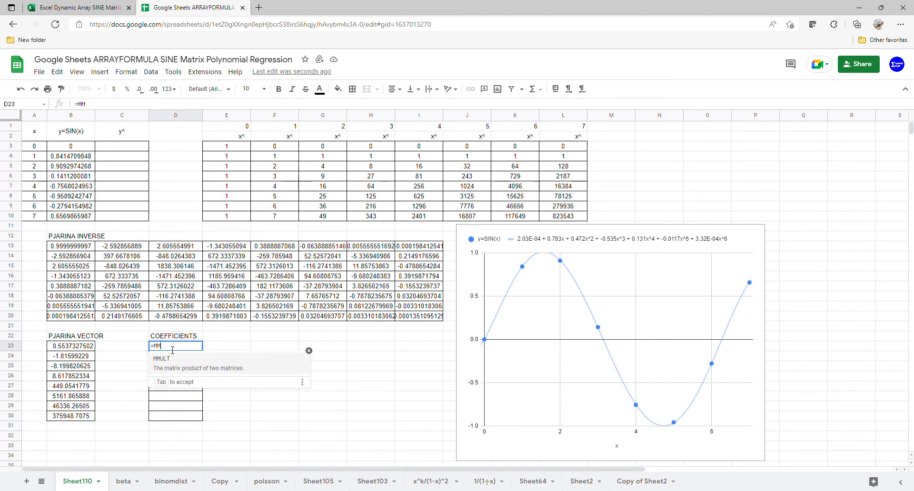
pyautogui.press('Tab')
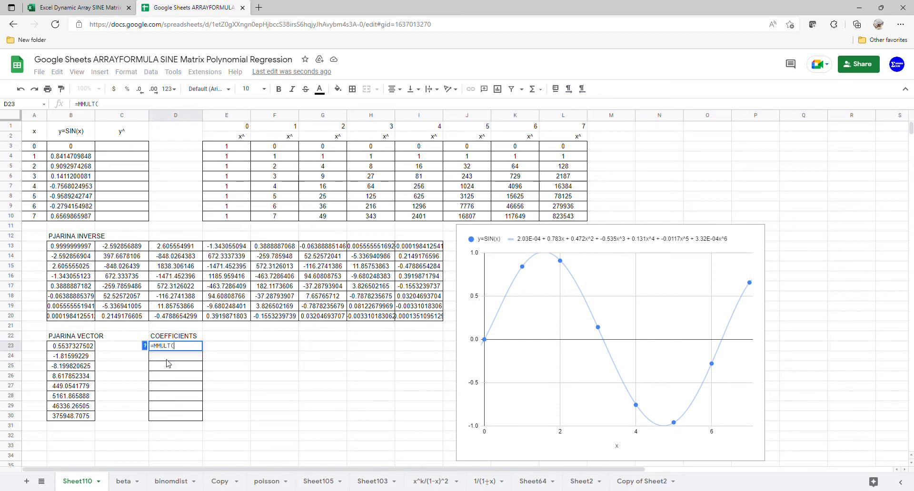
pyautogui.click(167, 358)
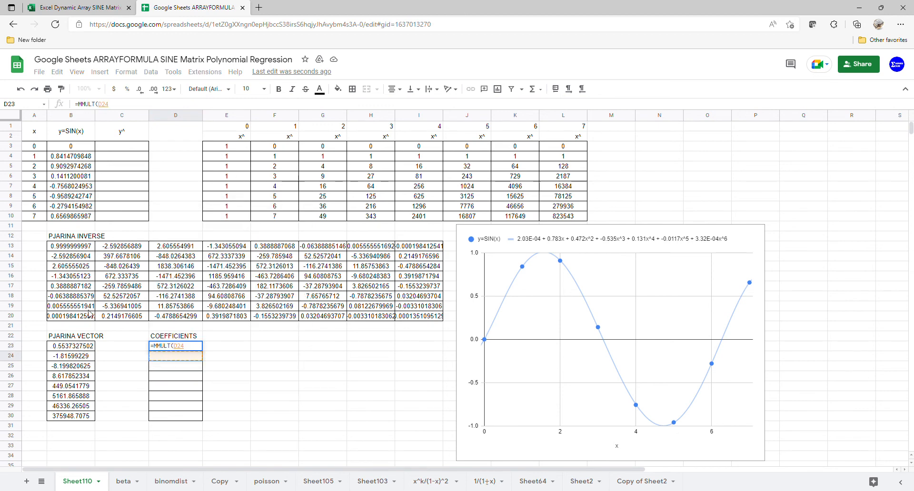
pyautogui.moveTo(90, 247); pyautogui.dragTo(421, 322)
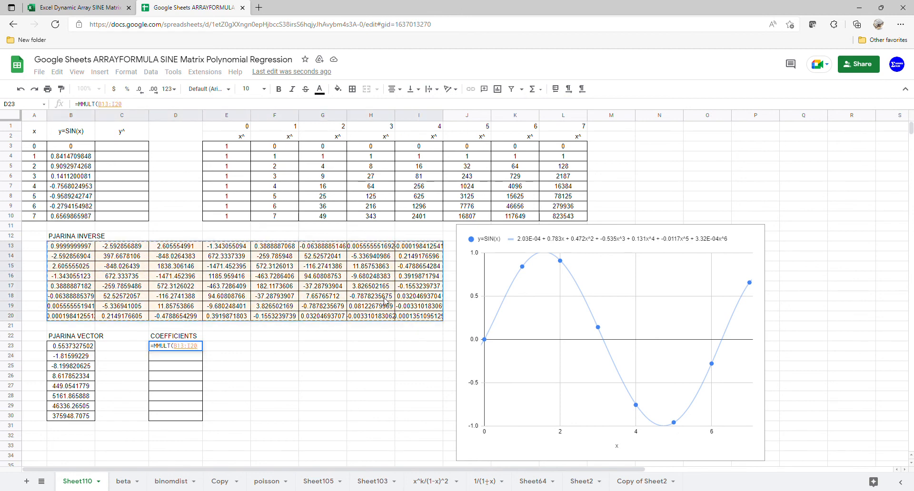
pyautogui.write(',')
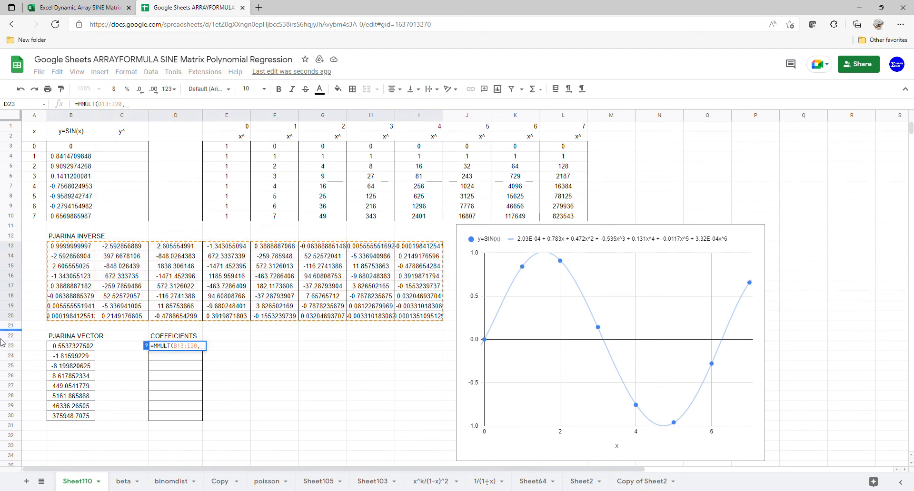
pyautogui.moveTo(80, 350); pyautogui.dragTo(77, 418)
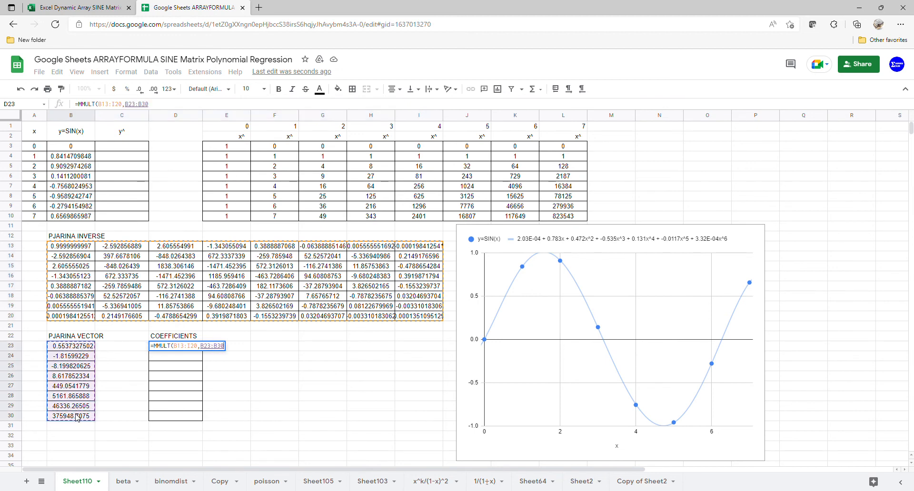
pyautogui.press('Return')
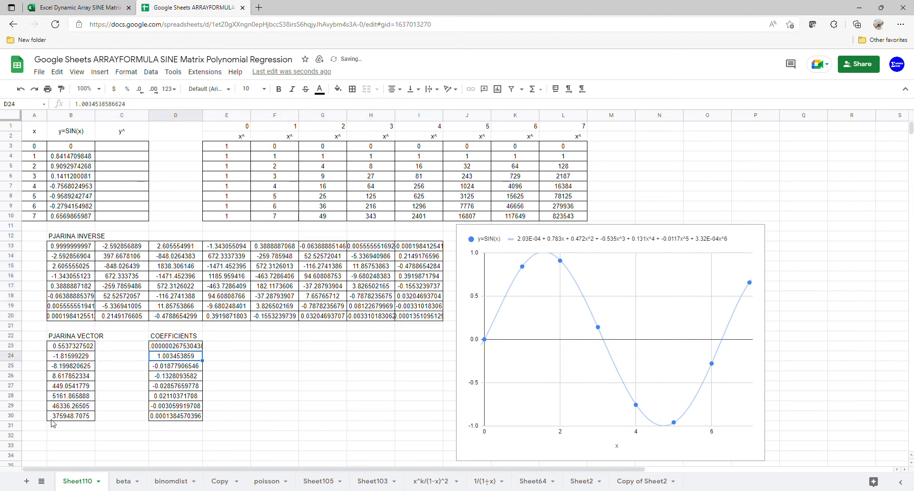
pyautogui.moveTo(173, 351); pyautogui.dragTo(170, 417)
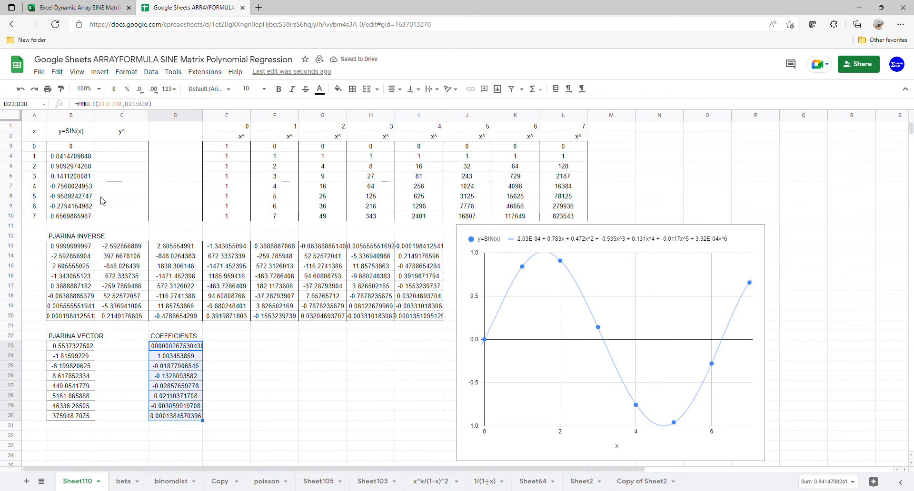
pyautogui.click(77, 7)
pyautogui.moveTo(175, 351); pyautogui.dragTo(171, 414)
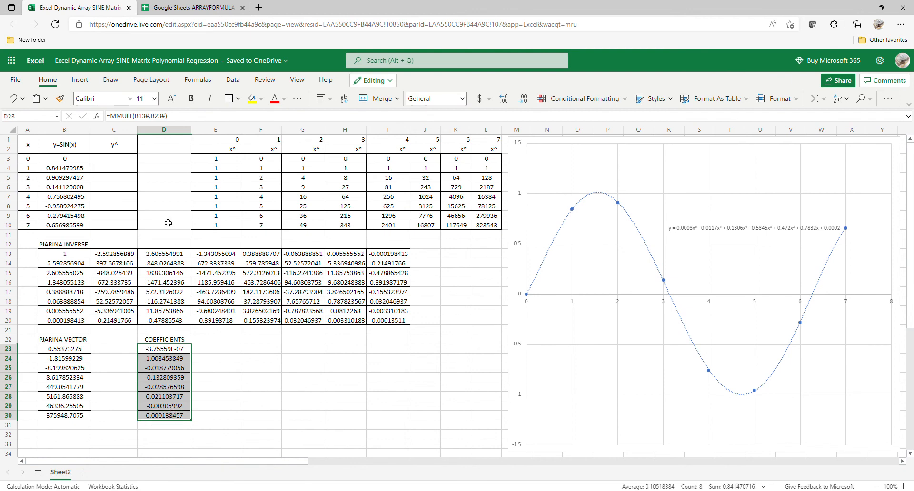
# Step: Enter =MMULT(E3#,D23#) in C3 so fitted y^ values spill into C3:C10
pyautogui.click(110, 158)
pyautogui.write('=')
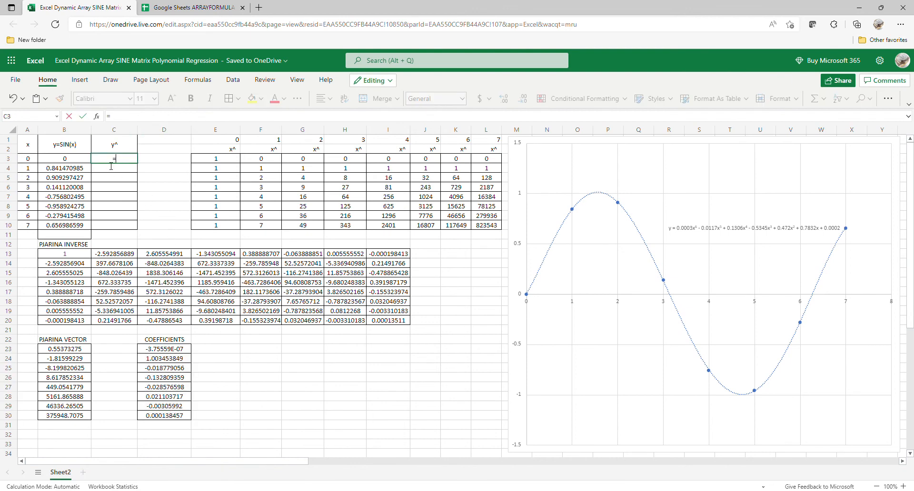
pyautogui.write('MM')
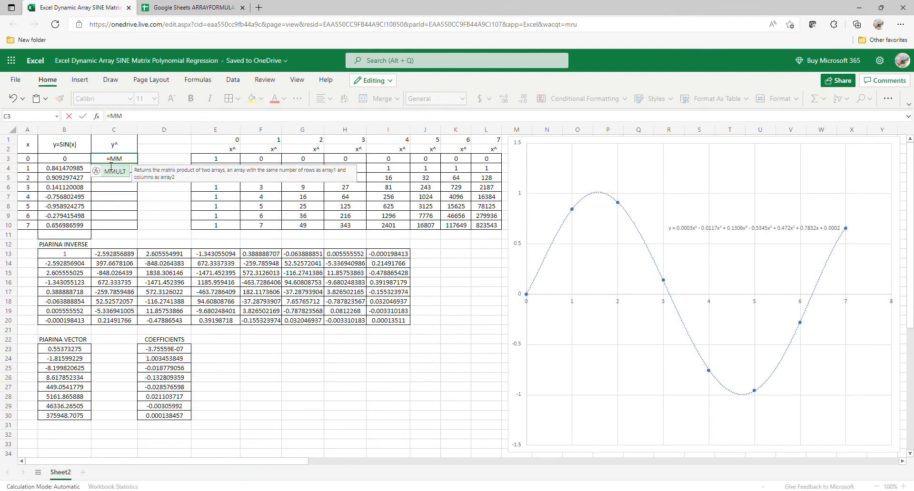
pyautogui.doubleClick(116, 169)
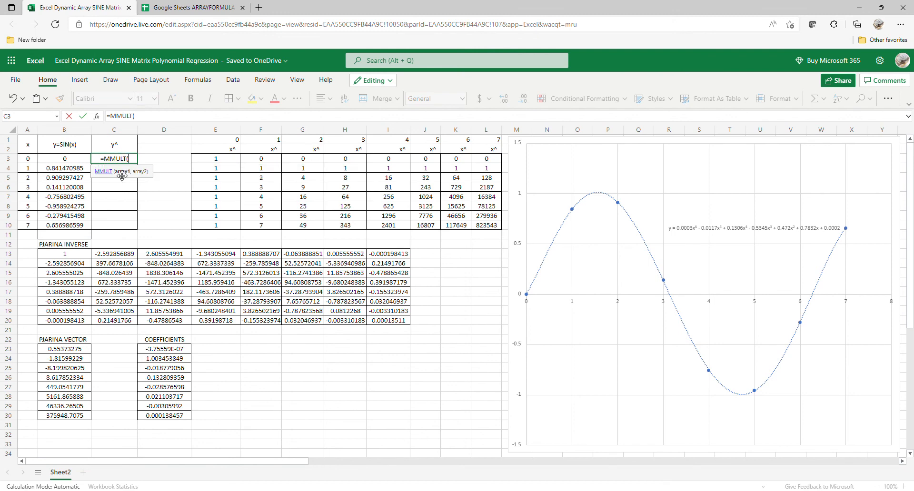
pyautogui.click(236, 160)
pyautogui.moveTo(235, 160); pyautogui.dragTo(481, 234)
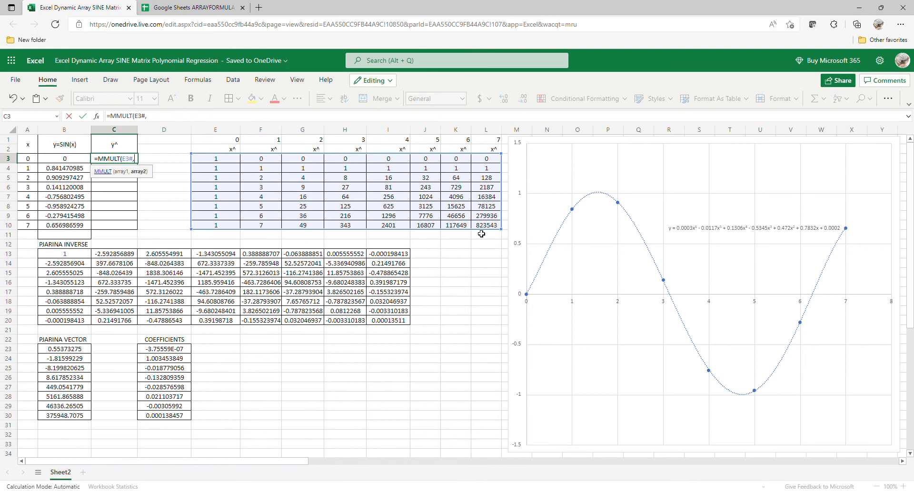
pyautogui.moveTo(175, 353); pyautogui.dragTo(166, 415)
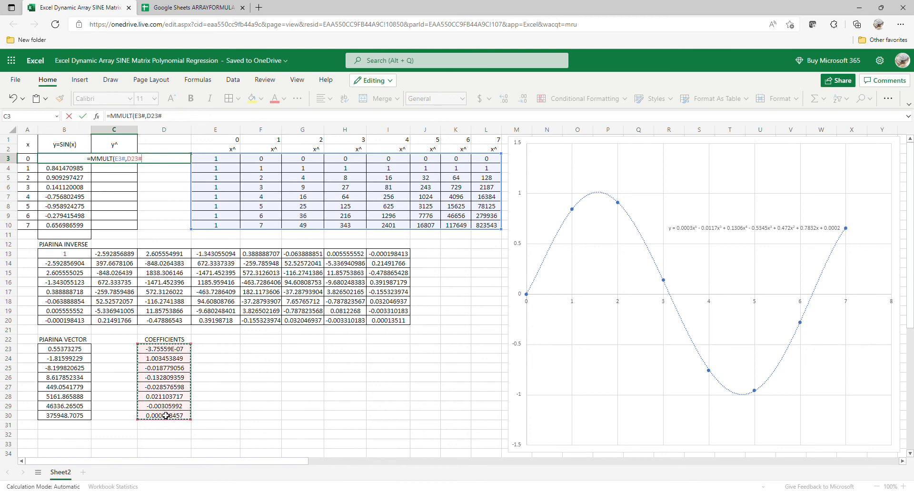
pyautogui.write(')')
pyautogui.press('Return')
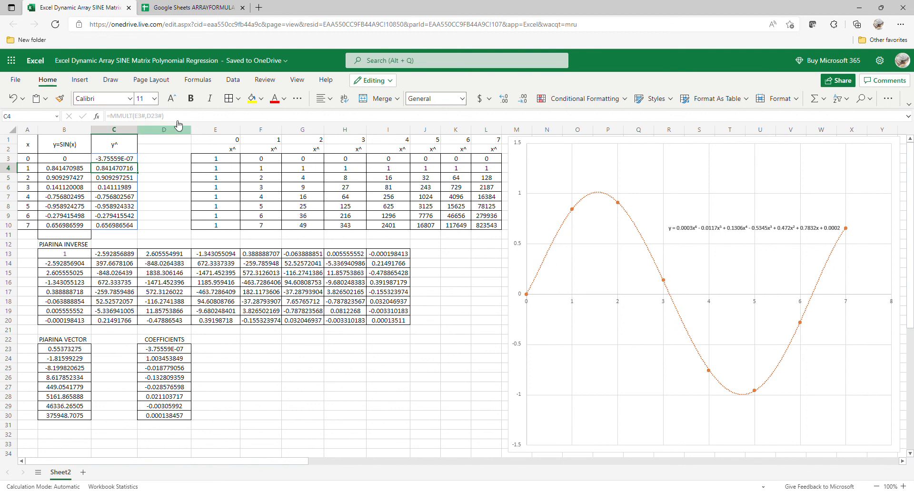
pyautogui.click(189, 8)
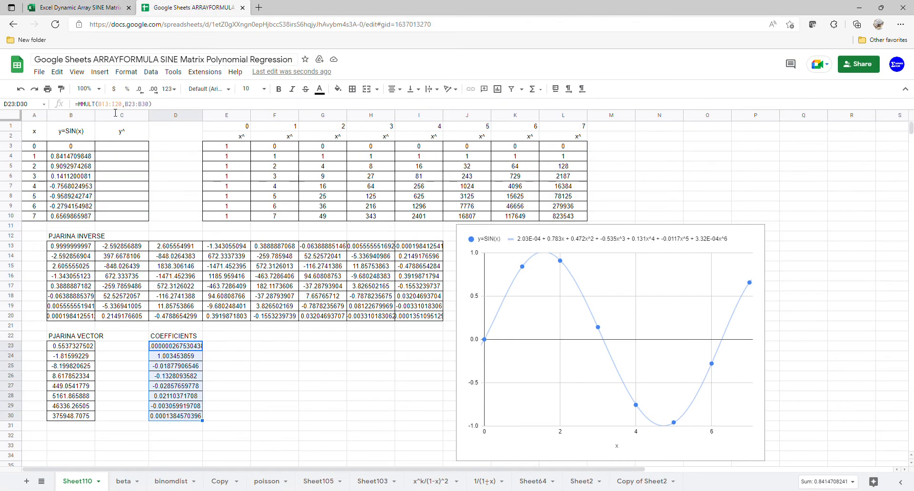
# Step: Enter =MMULT(E3:L10,D23:D30) in C3 and compare fitted y^ against SIN(x) in B3:C10
pyautogui.click(139, 149)
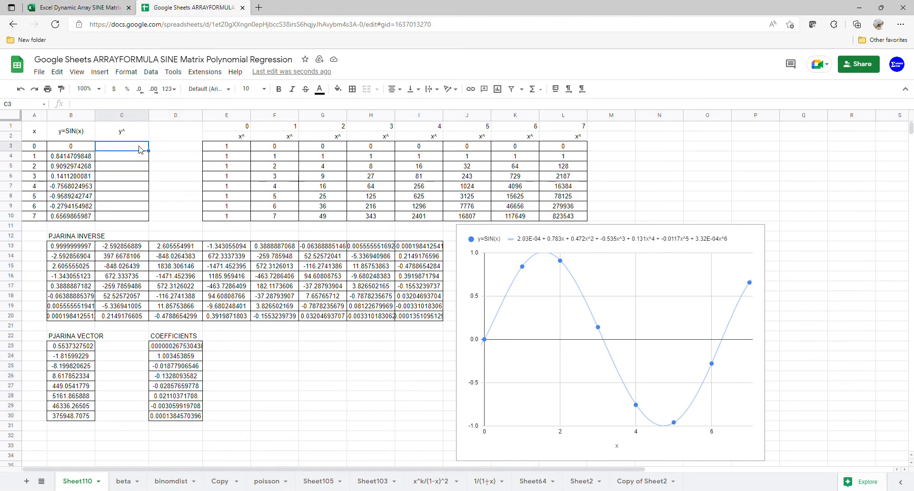
pyautogui.write('=MM')
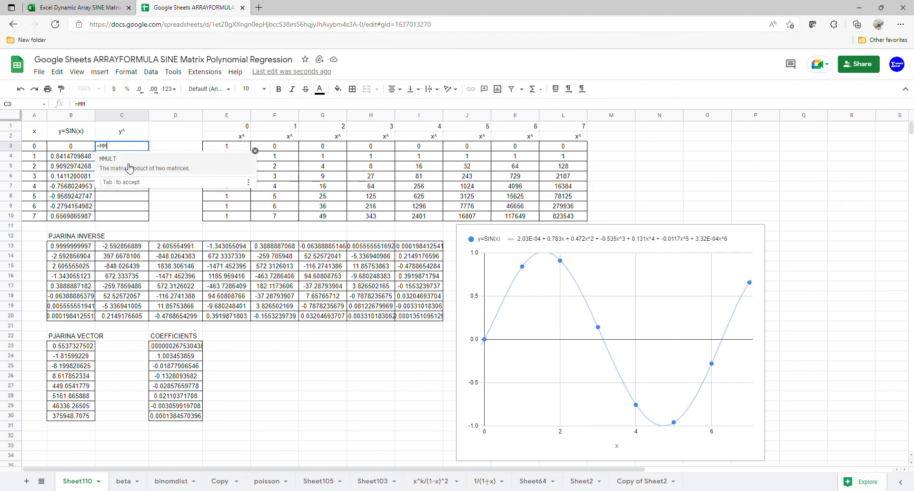
pyautogui.press('Tab')
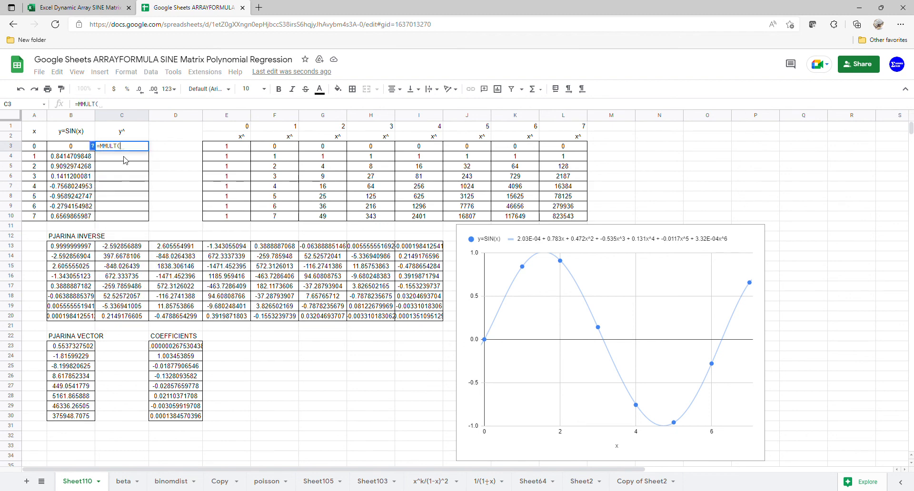
pyautogui.moveTo(235, 149); pyautogui.dragTo(556, 218)
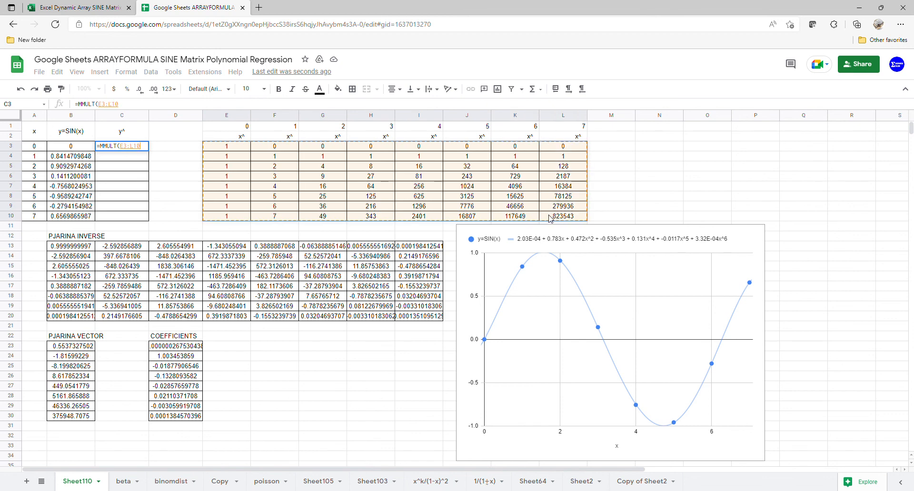
pyautogui.write(',')
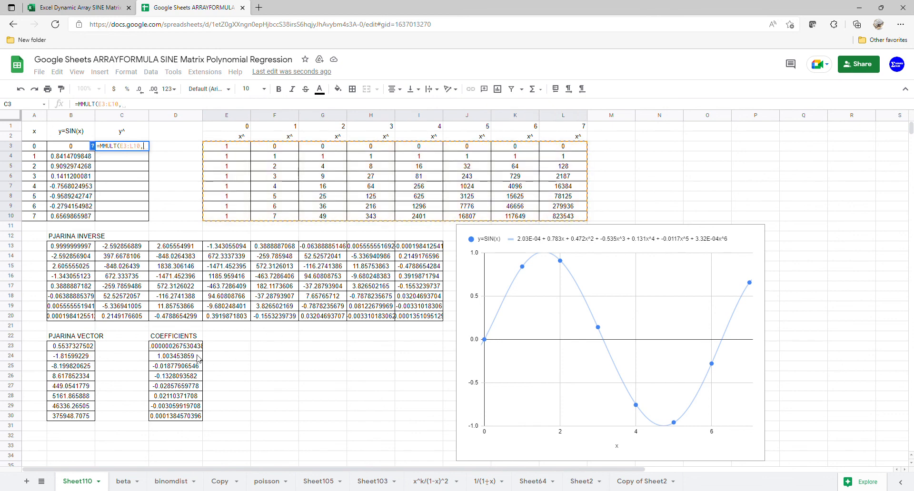
pyautogui.moveTo(195, 351); pyautogui.dragTo(183, 418)
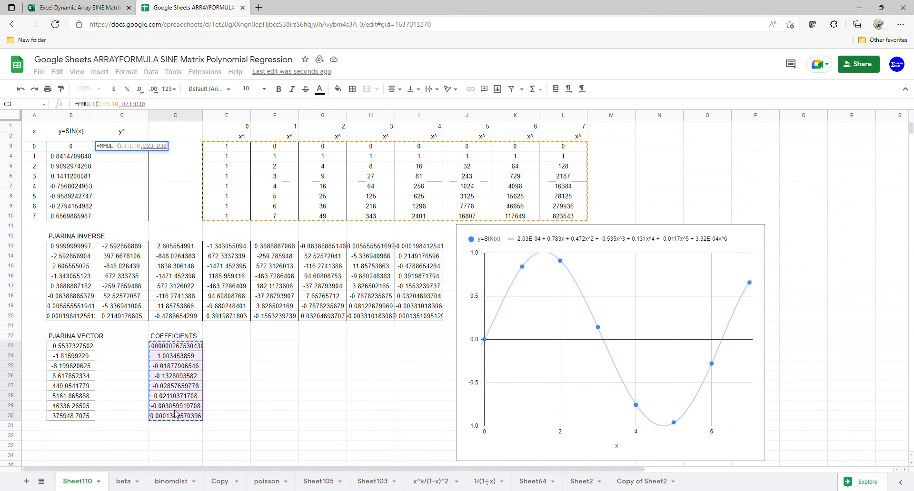
pyautogui.press('Return')
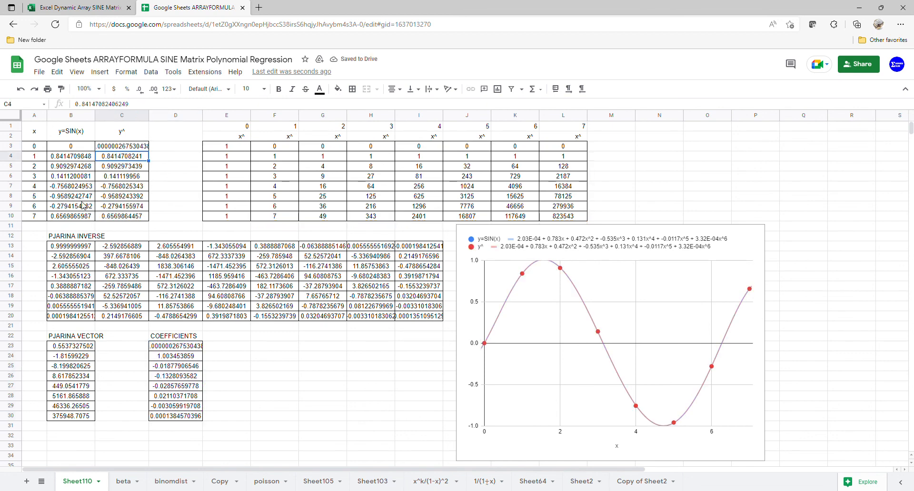
pyautogui.moveTo(71, 146); pyautogui.dragTo(139, 218)
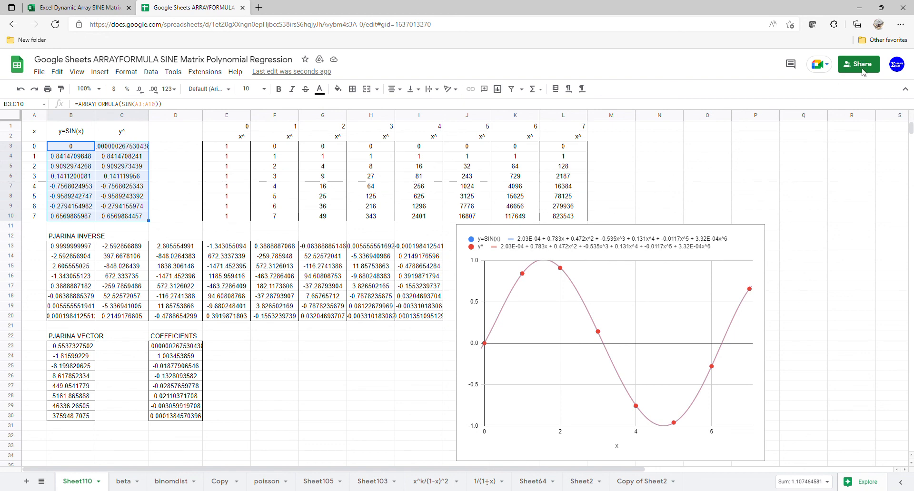
pyautogui.click(89, 7)
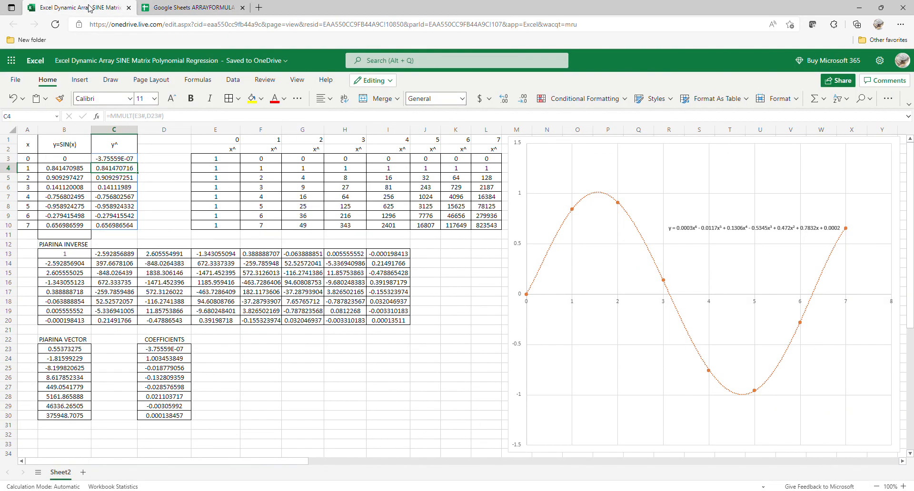
pyautogui.click(184, 12)
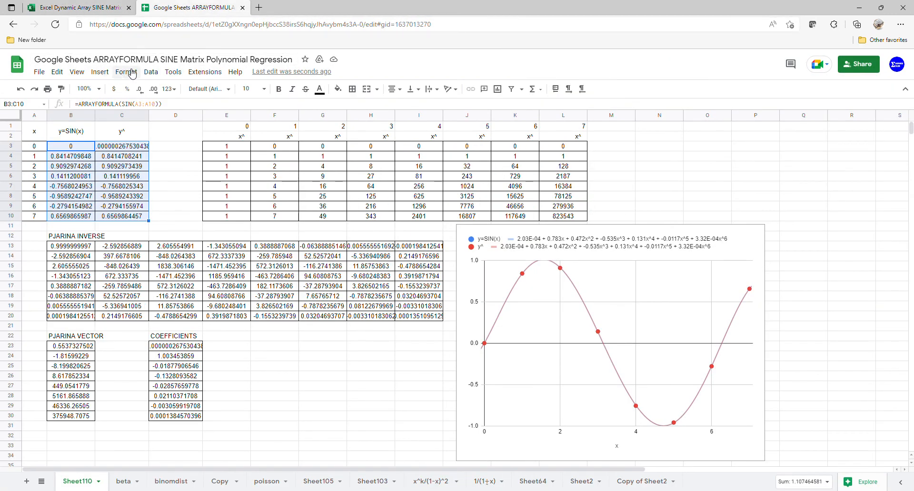